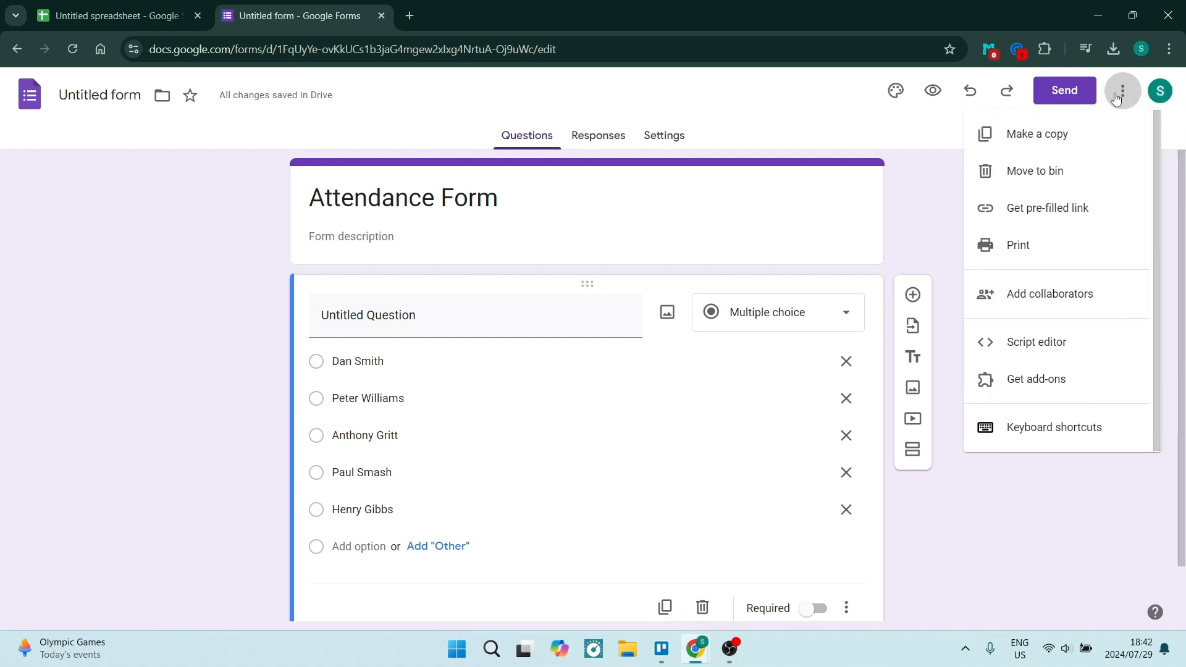
Step: Generate and copy the Attendance Form's pre-filled link with the first attendee's name selected
left_click(1031, 210)
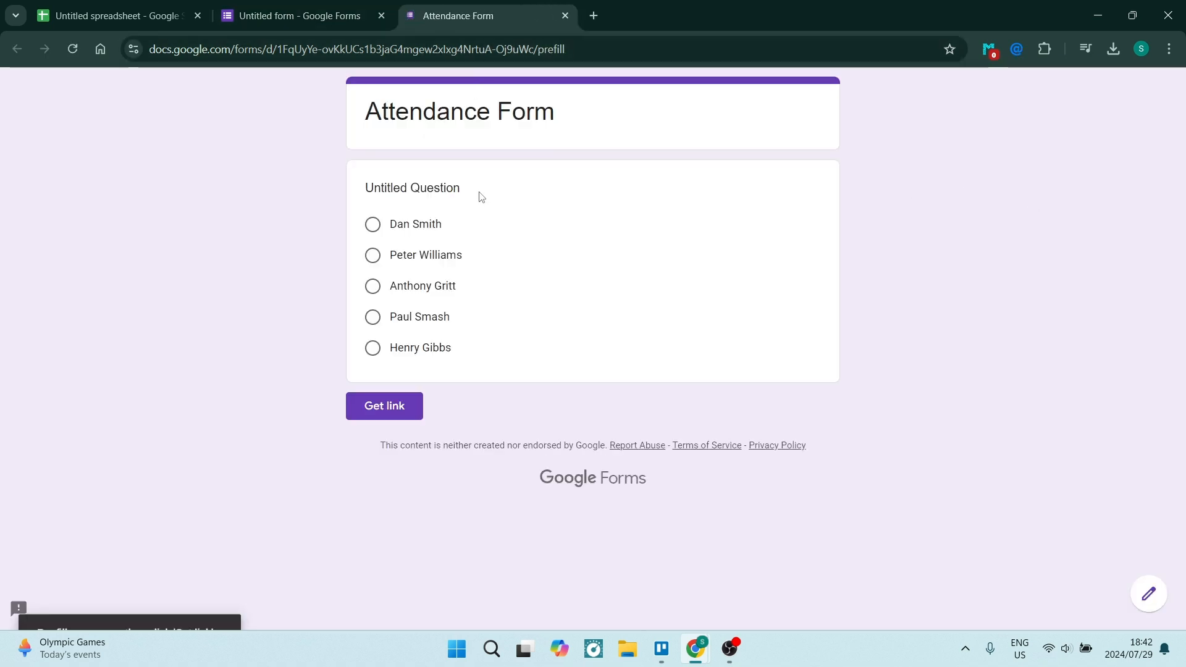
left_click(370, 229)
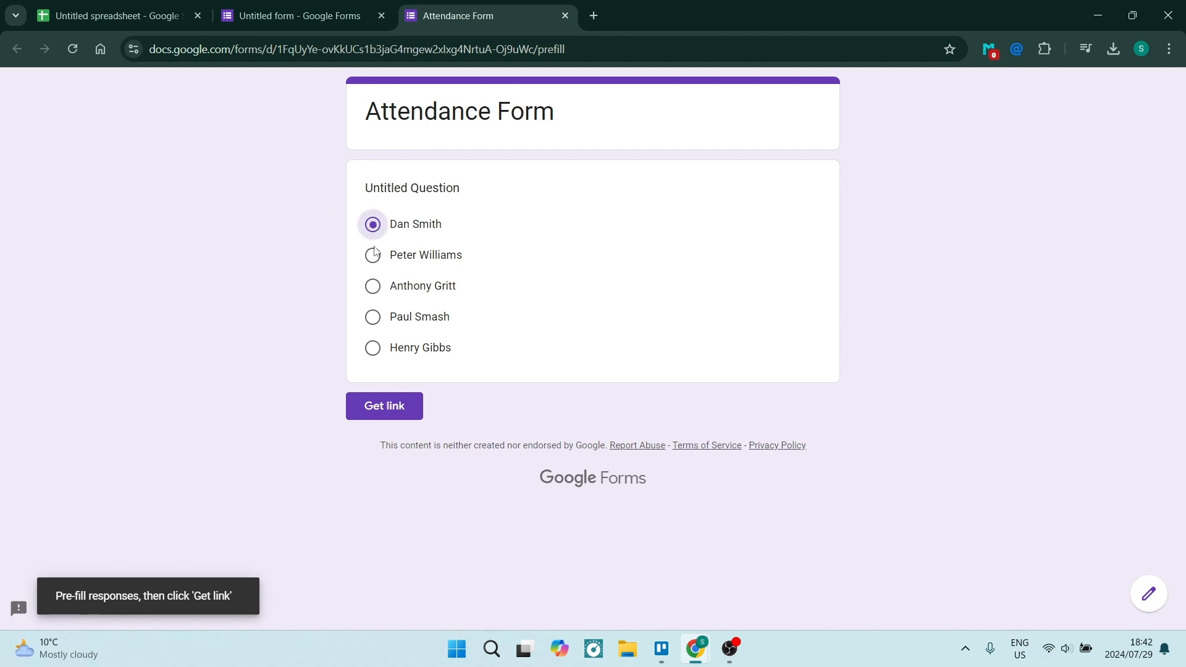
left_click(384, 410)
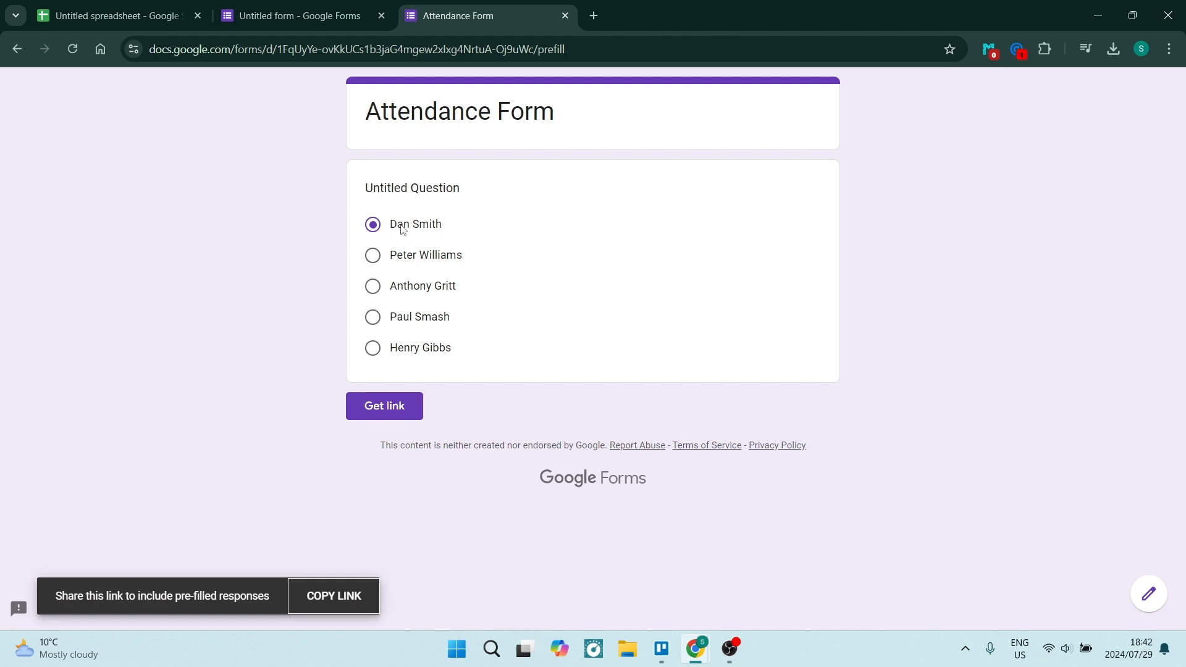
key("ctrl+1")
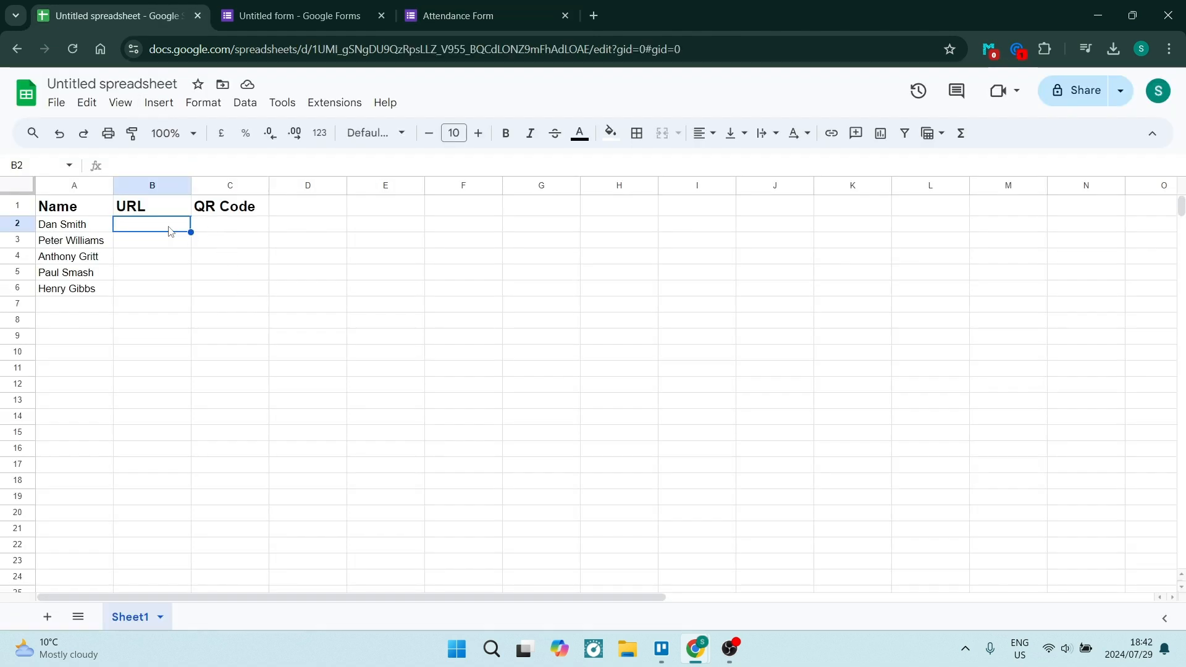
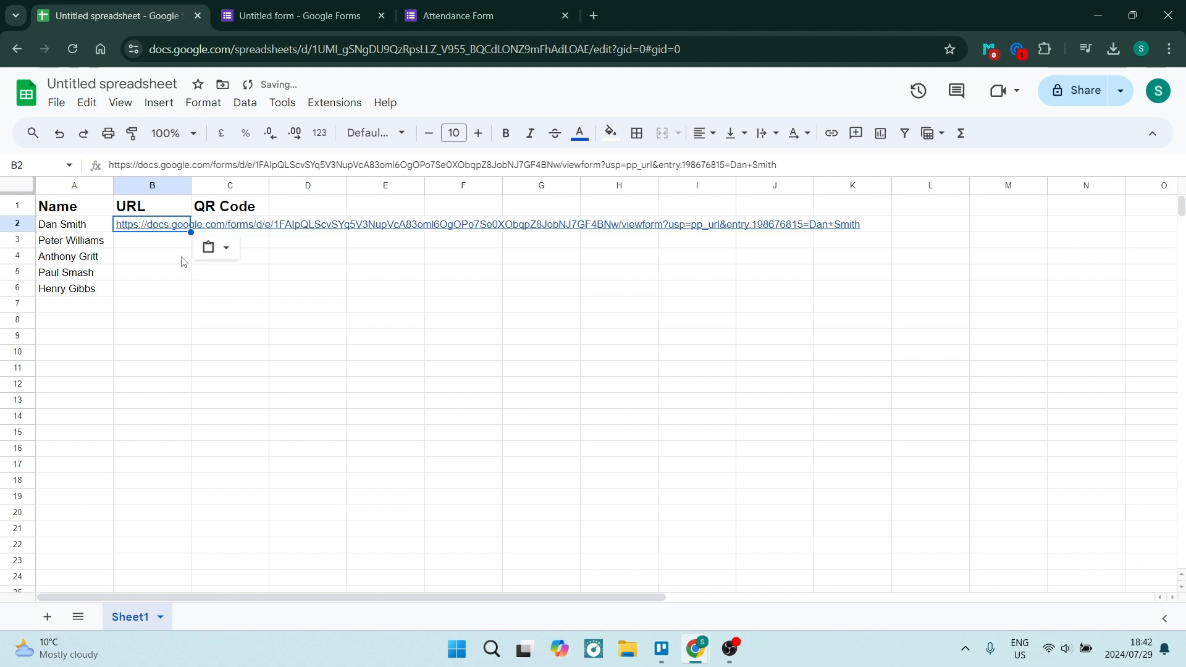
Step: Paste the pre-filled form link into cell B2 and start editing it
left_click(454, 11)
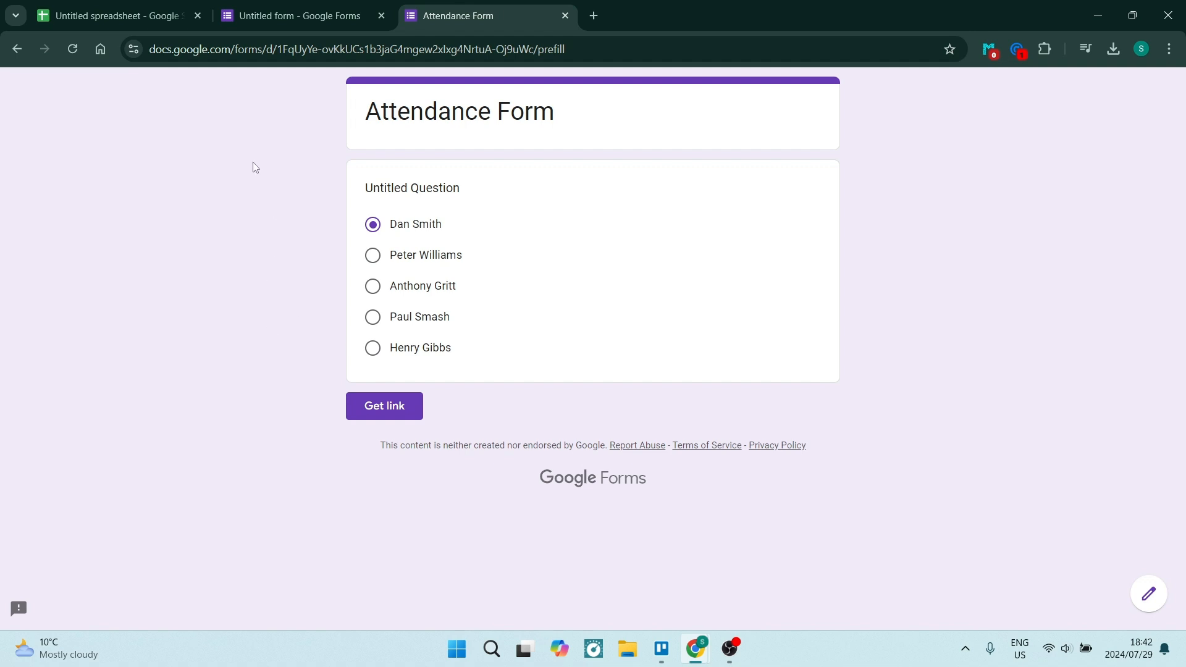
left_click(141, 24)
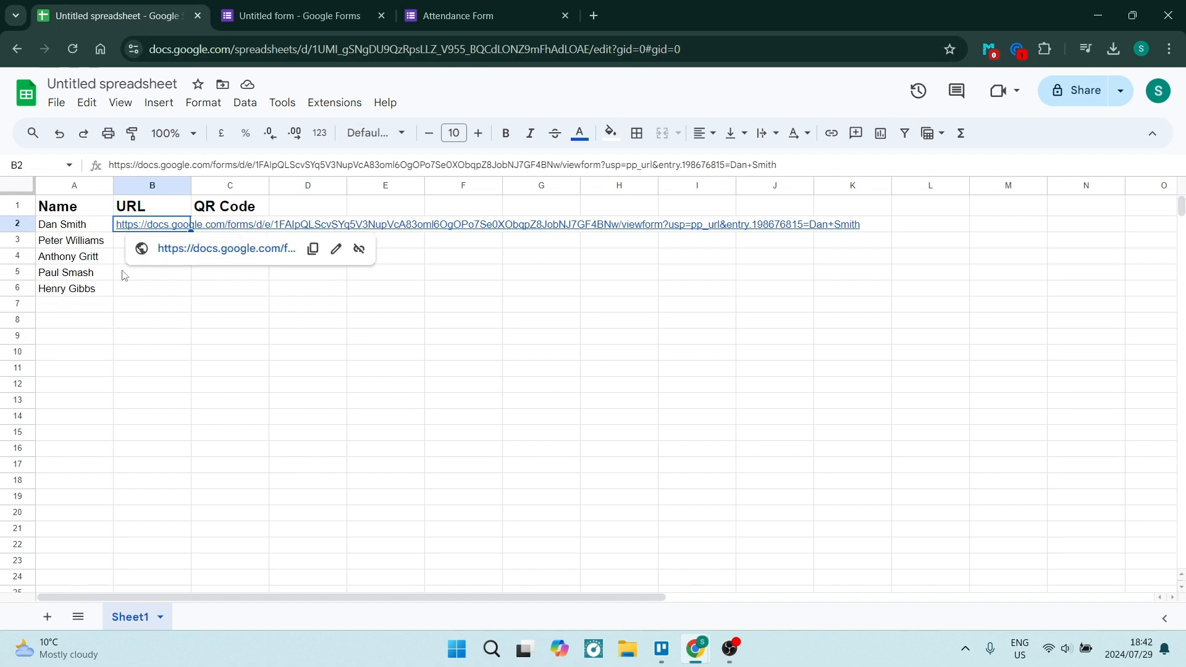
key("F2")
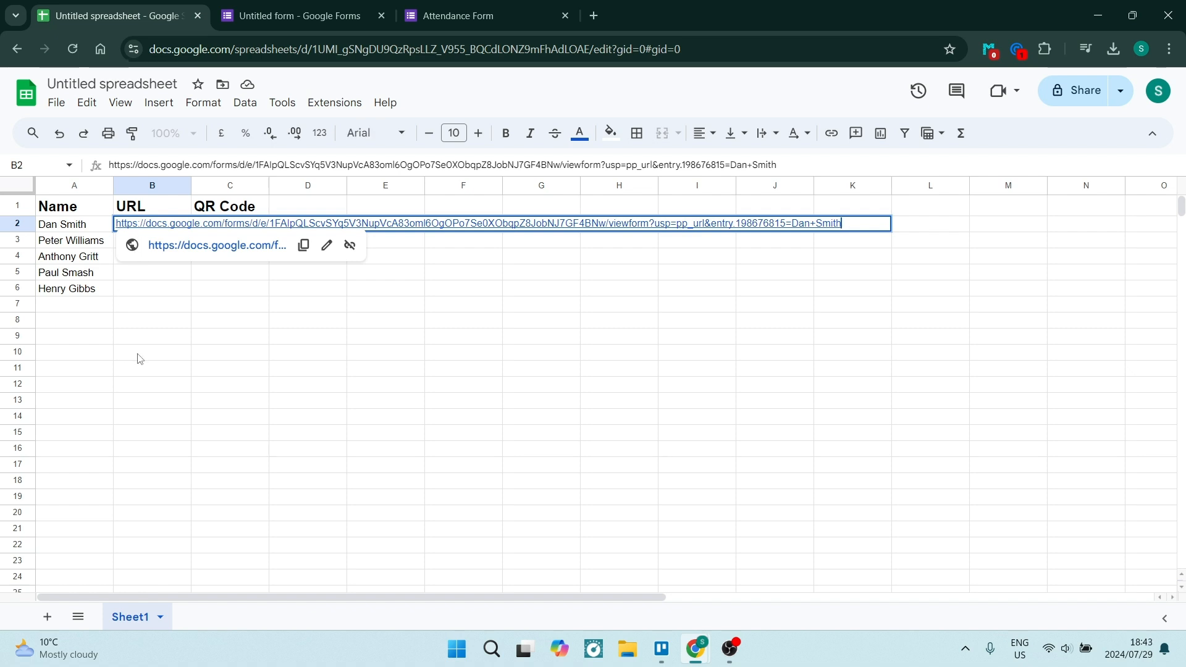
Step: Rewrite B2 as a formula: the base URL through entry.198676815= in quotes, then &
left_click(132, 223)
type("=")
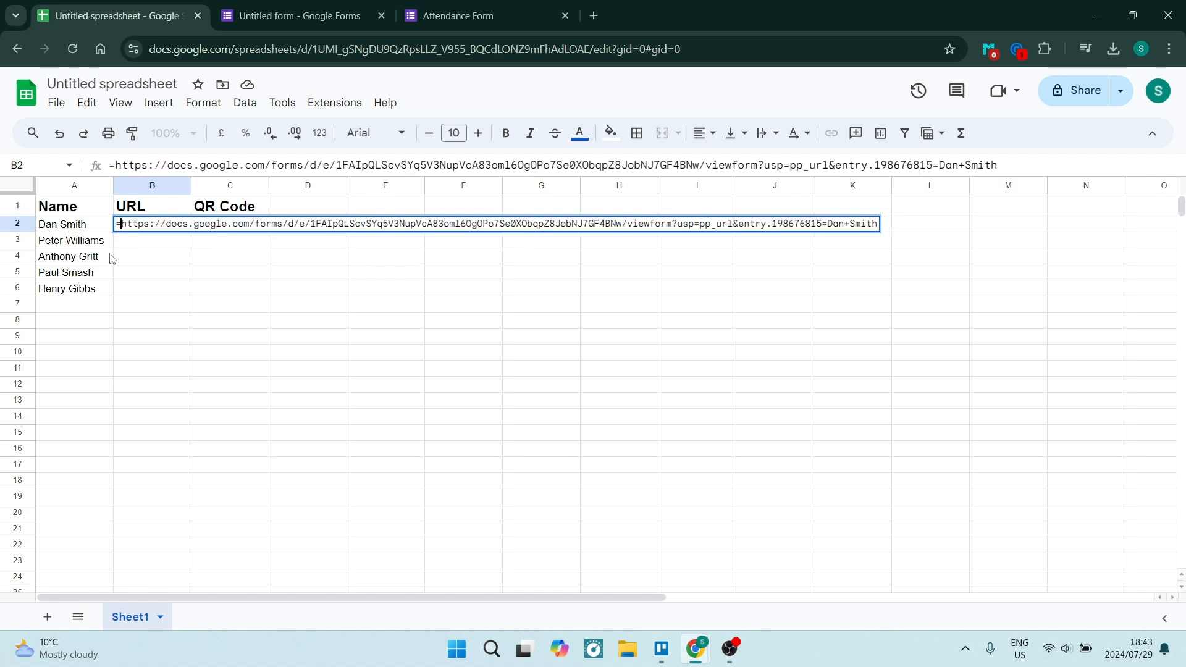
type("\"")
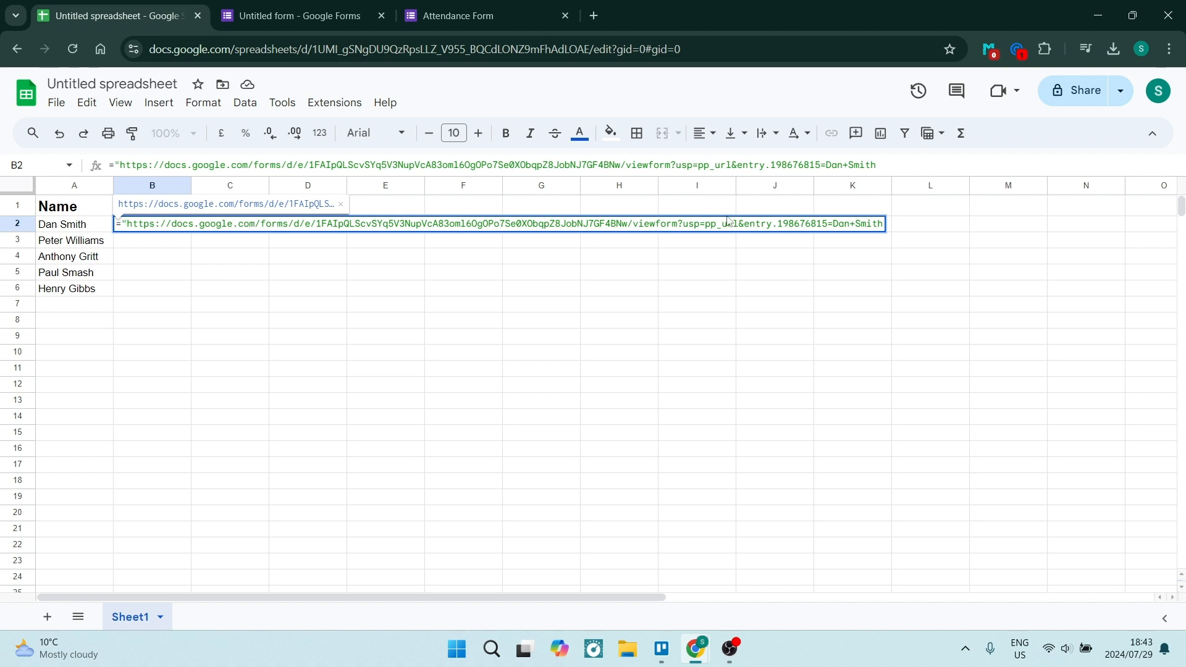
left_click(829, 229)
type("\"")
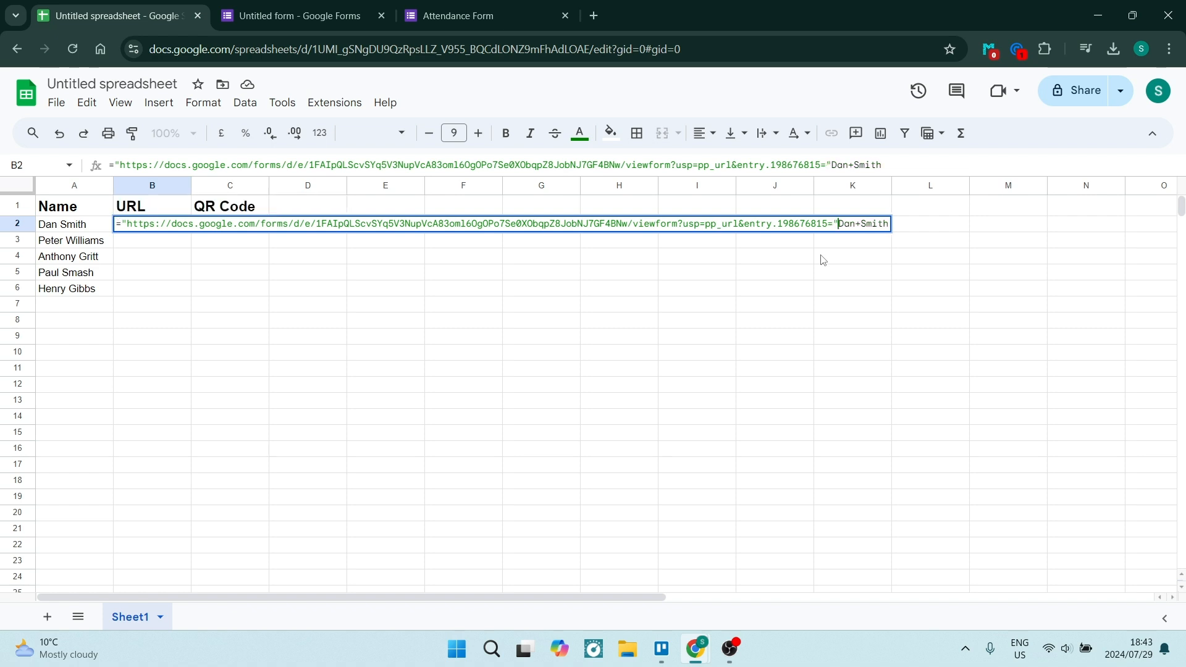
type("&")
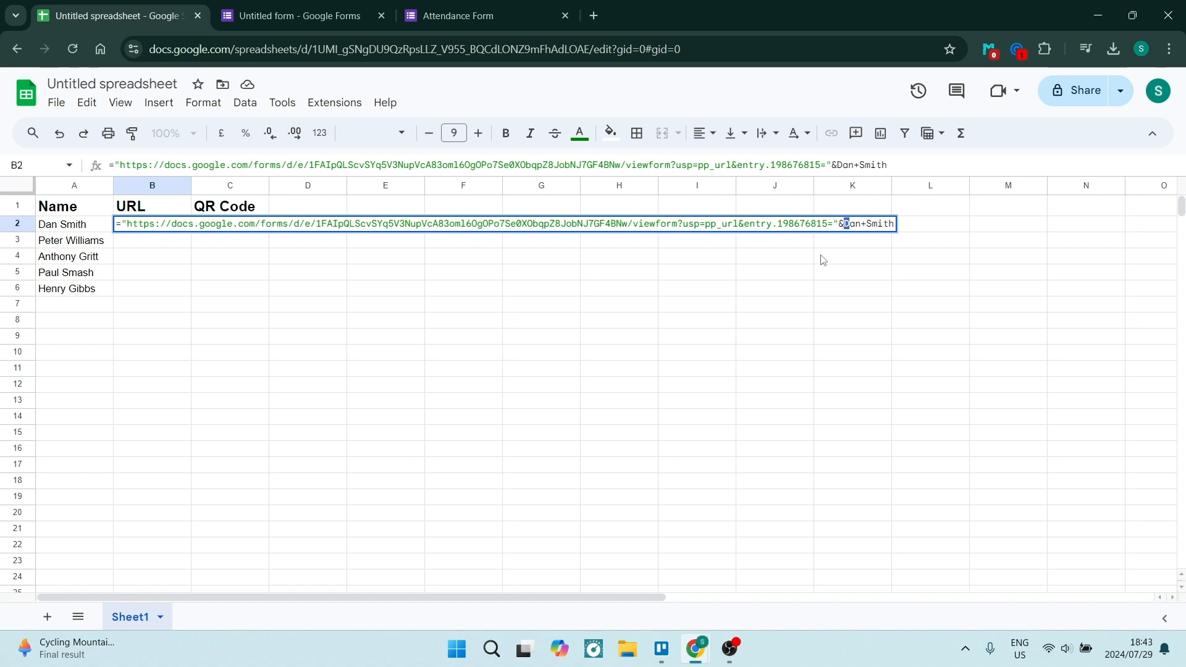
key("shift+Right")
key("shift+Right")
key("shift+Right")
key("shift+Right")
key("shift+Right")
key("shift+Right")
key("shift+Right")
key("shift+Right")
Step: Replace the hard-coded name with encodeurl(A2) and fill the formula down to B6
key("BackSpace")
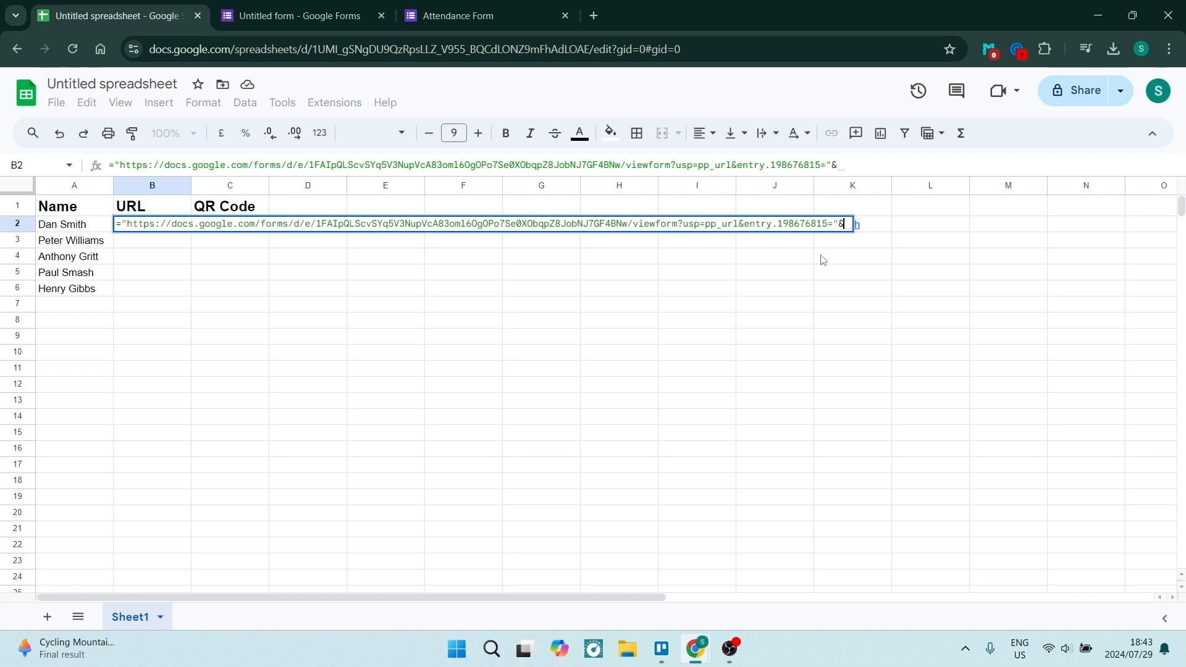
type("encodeur")
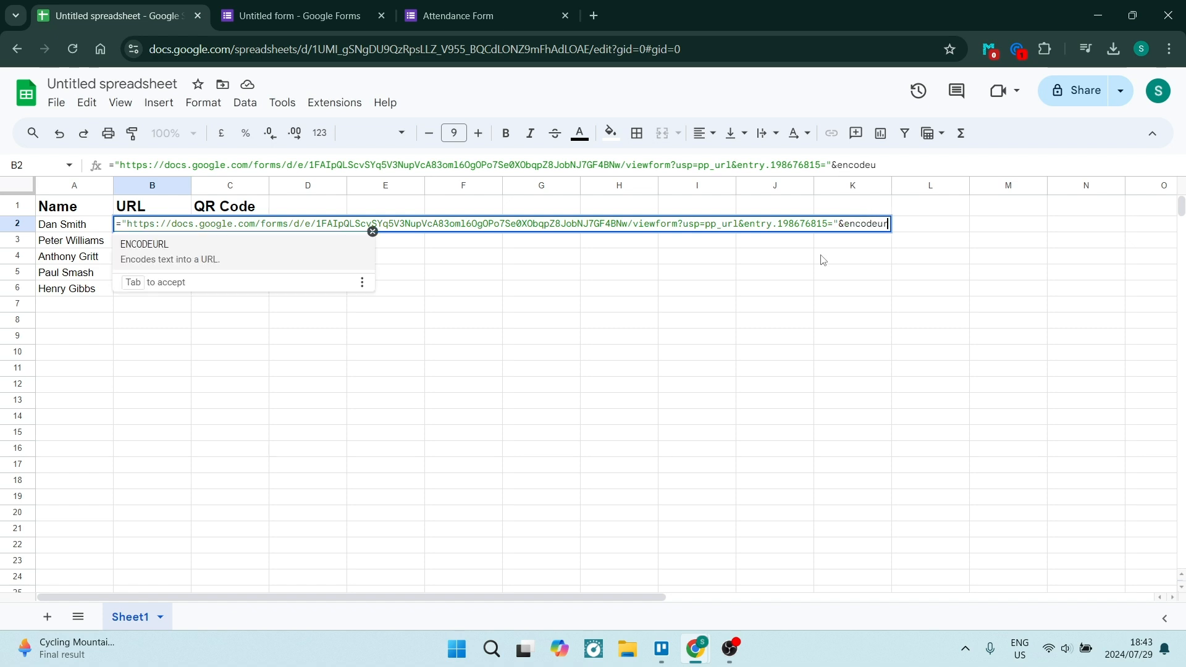
type("l(")
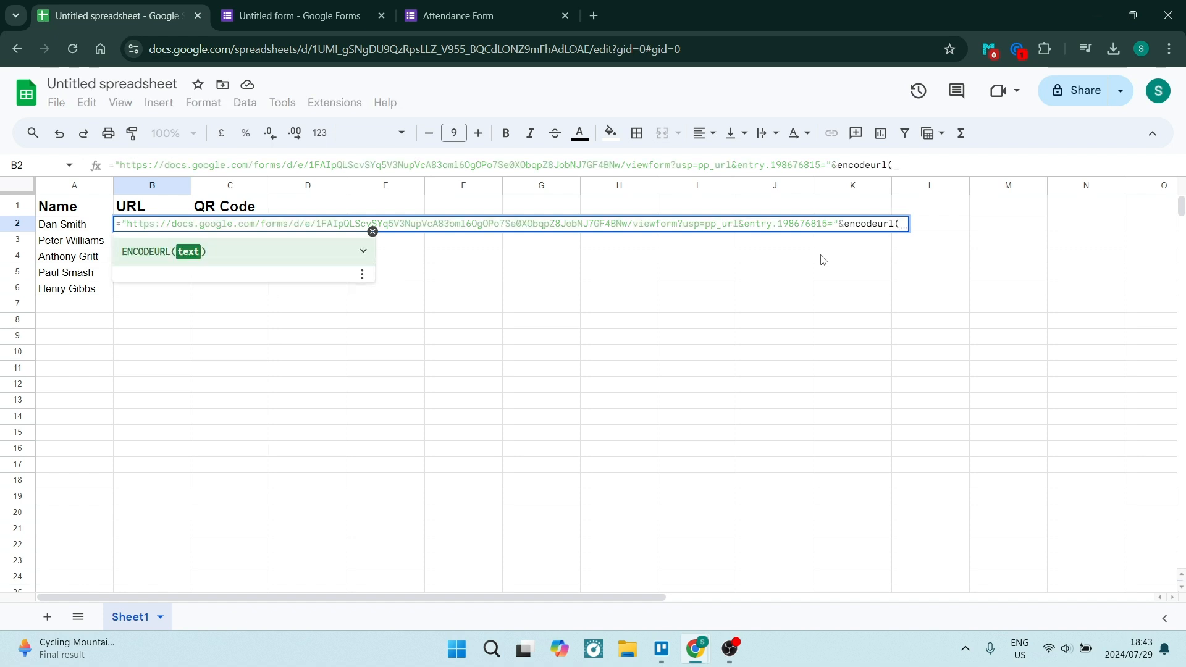
left_click(77, 228)
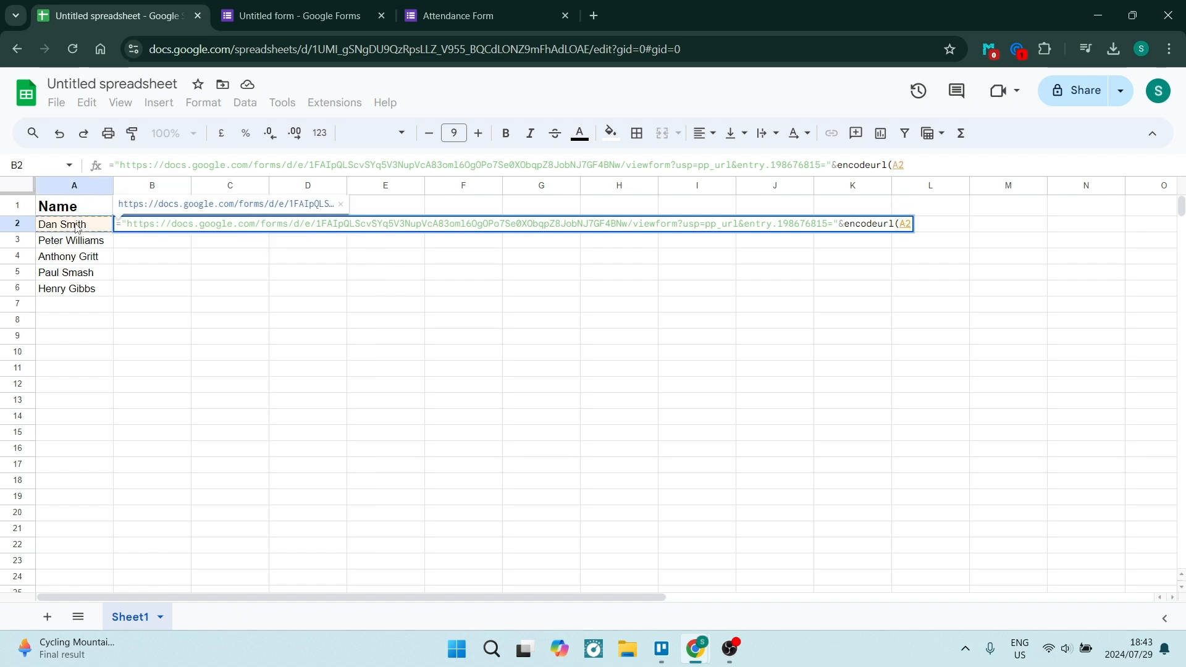
key("Return")
left_click(207, 340)
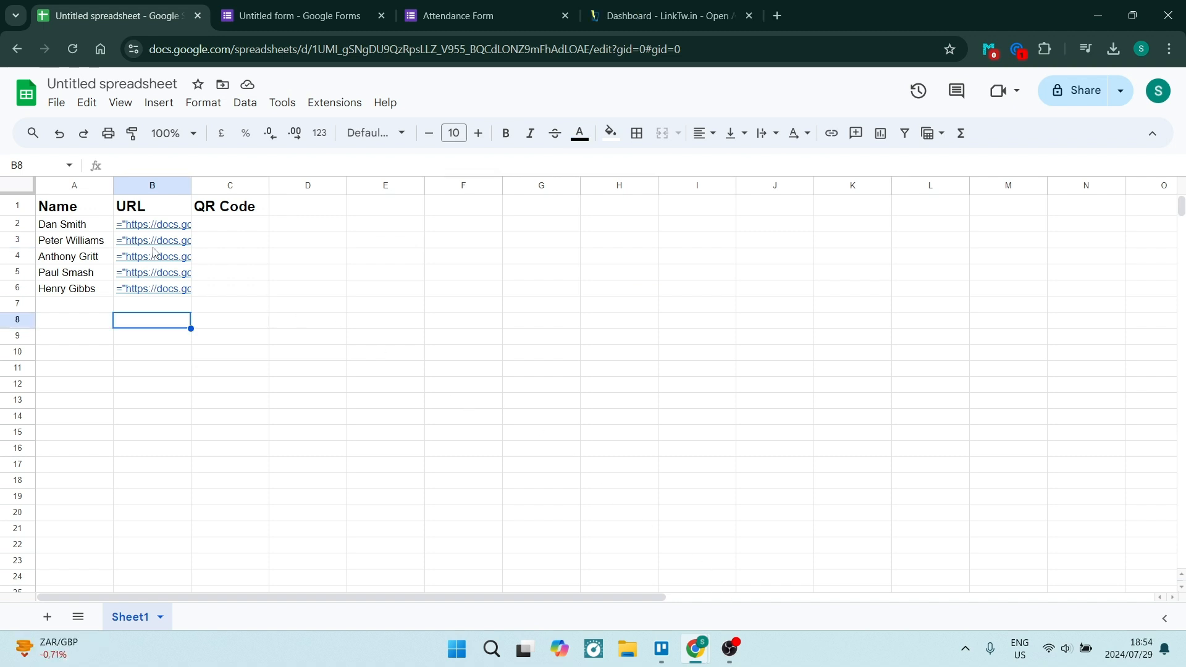
Step: Change B2's link from viewform to formResponse and delete the usp=pp_url& parameter
left_click(154, 228)
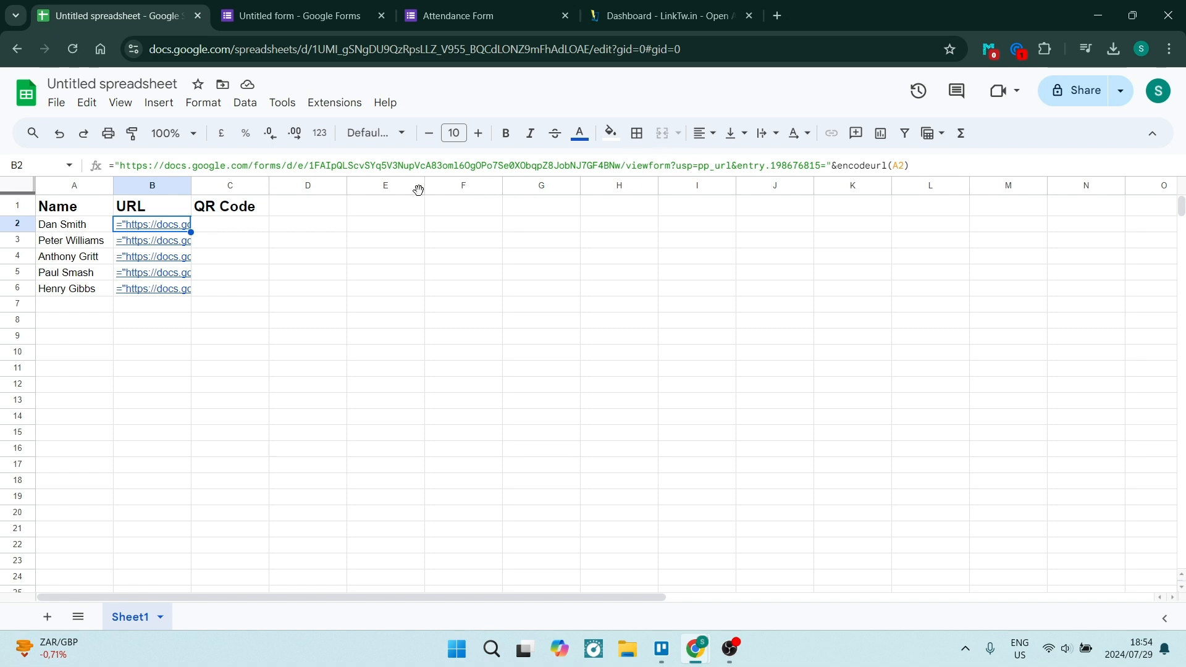
left_click(625, 167)
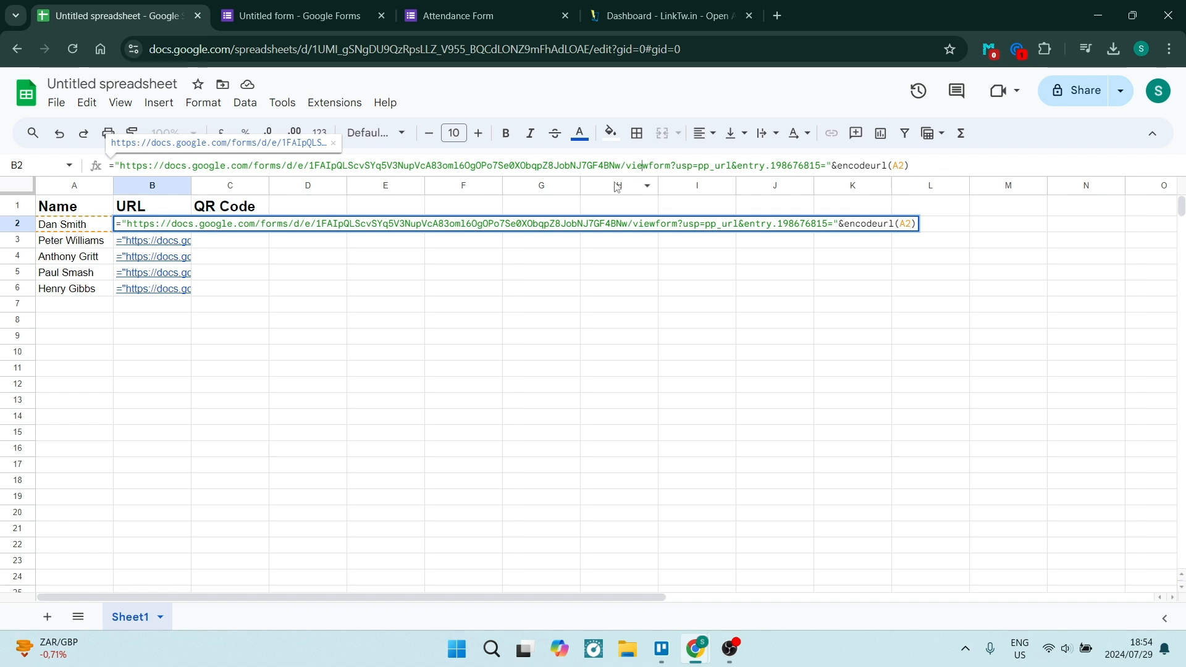
key("BackSpace")
key("BackSpace")
key("BackSpace")
key("BackSpace")
key("BackSpace")
key("BackSpace")
key("BackSpace")
key("BackSpace")
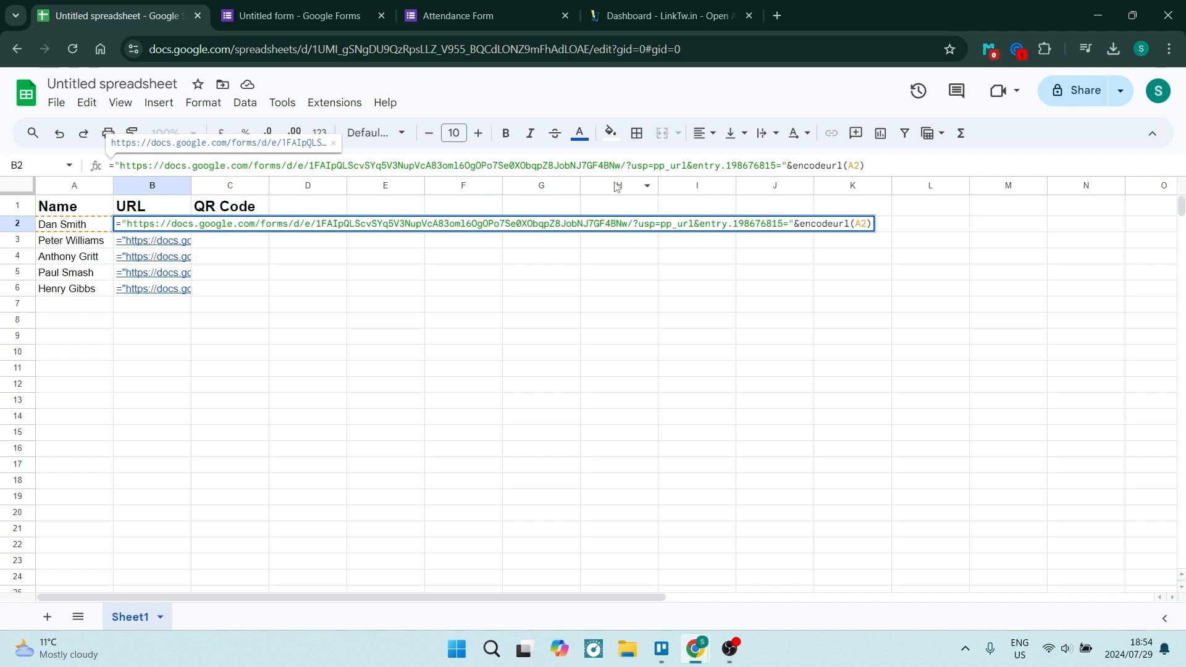
type("form")
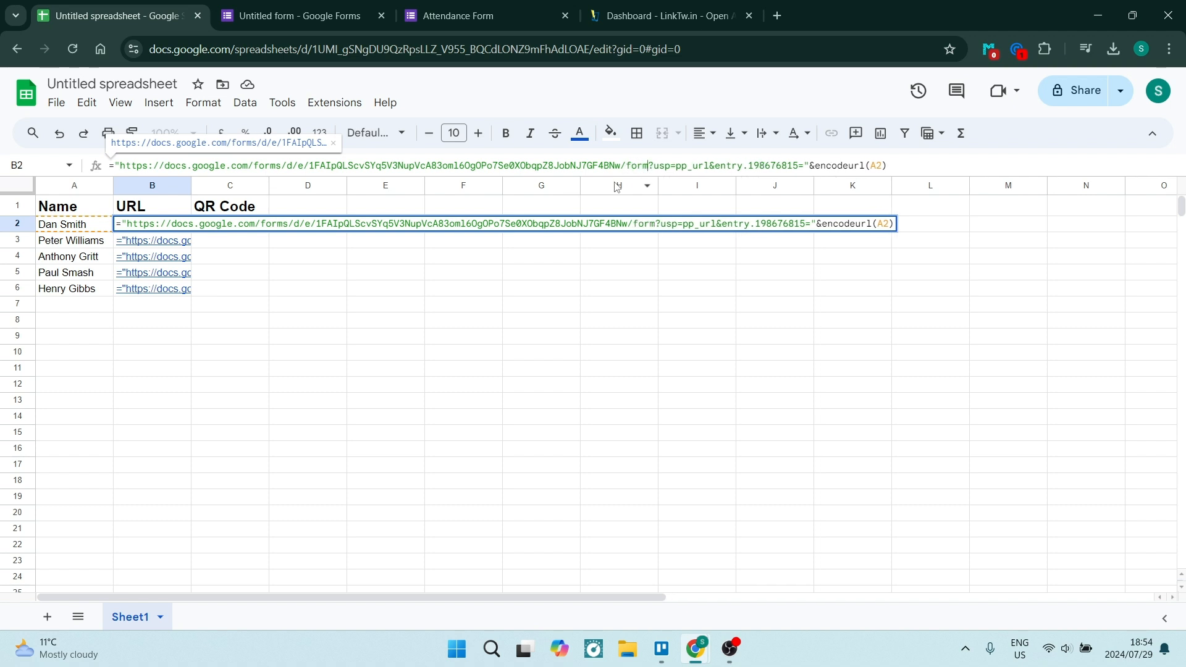
type("Res")
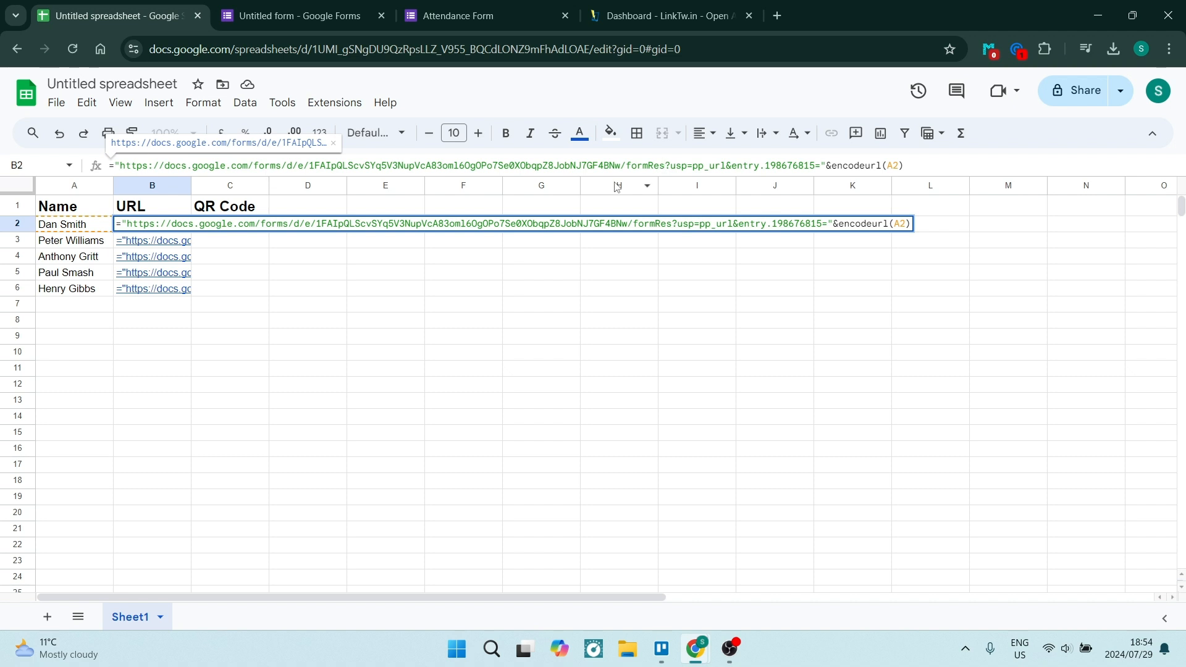
type("ponse")
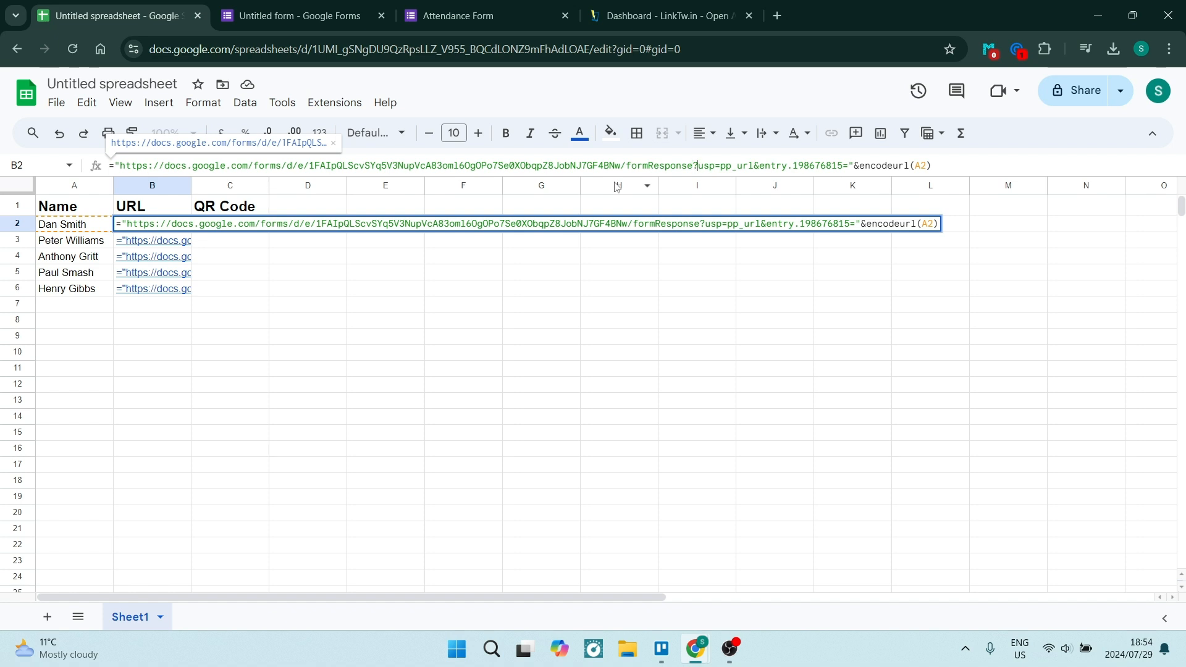
key("shift+Right")
key("shift+Right")
key("shift+Right")
key("shift+Right")
key("shift+Right")
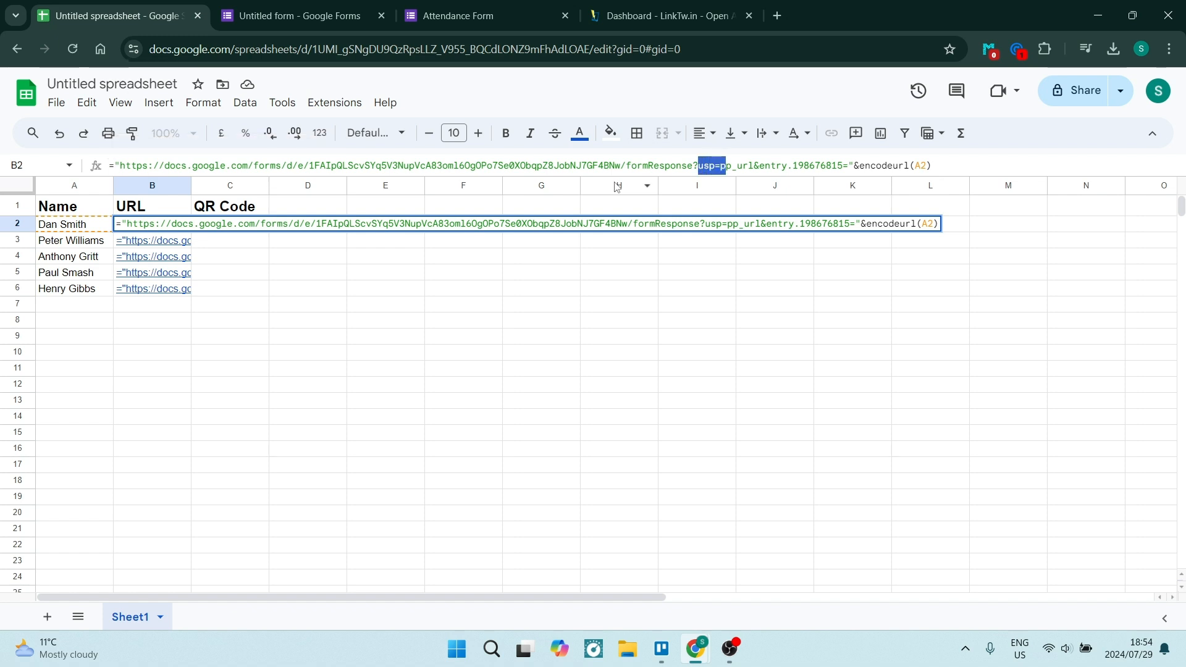
key("shift+Right")
key("shift+Right")
key("shift+Right")
key("shift+Right")
key("shift+Right")
key("shift+Right")
key("BackSpace")
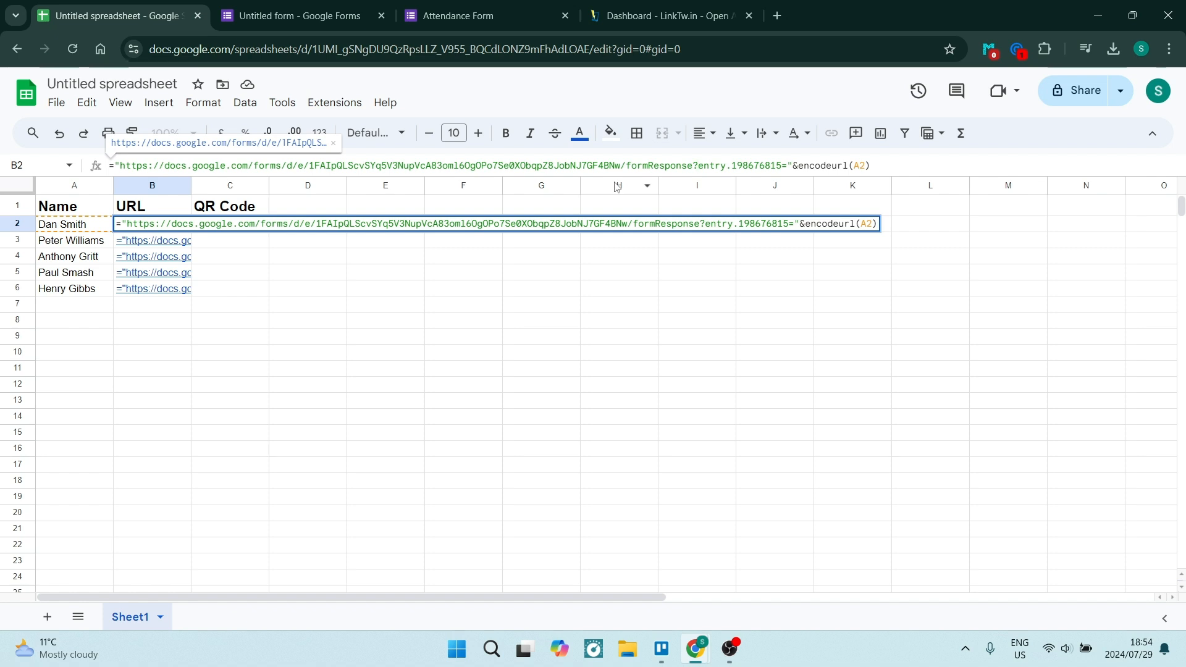
key("Return")
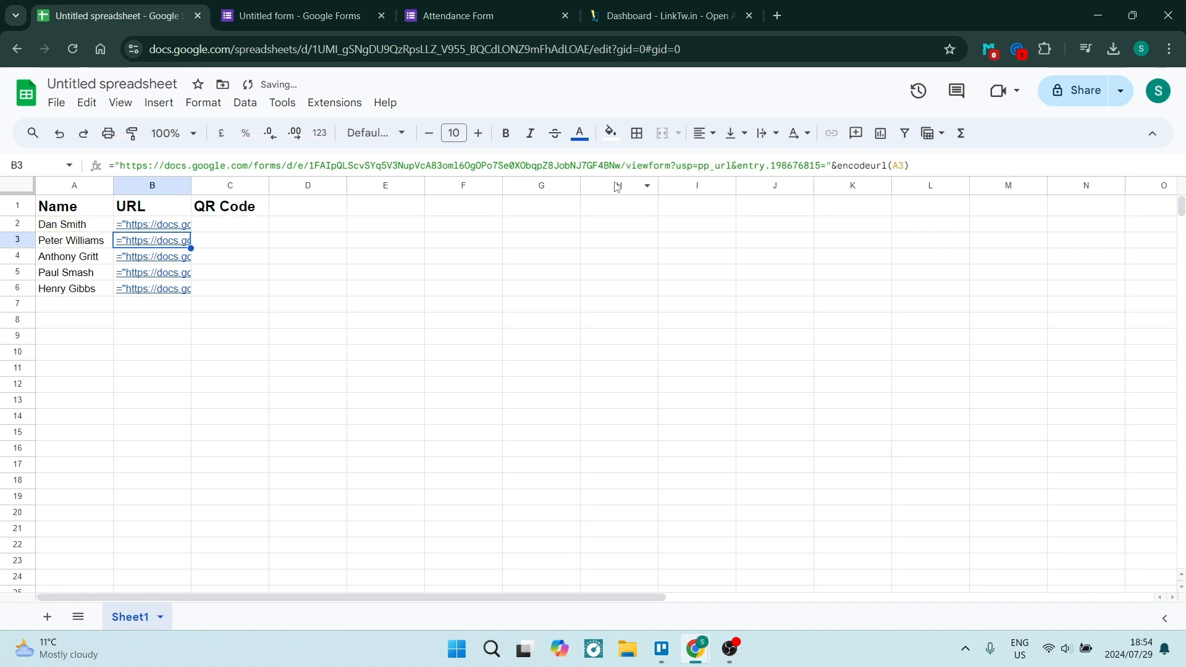
Step: Submit a test response through B2's link, then close the confirmation tab
mouse_move(166, 229)
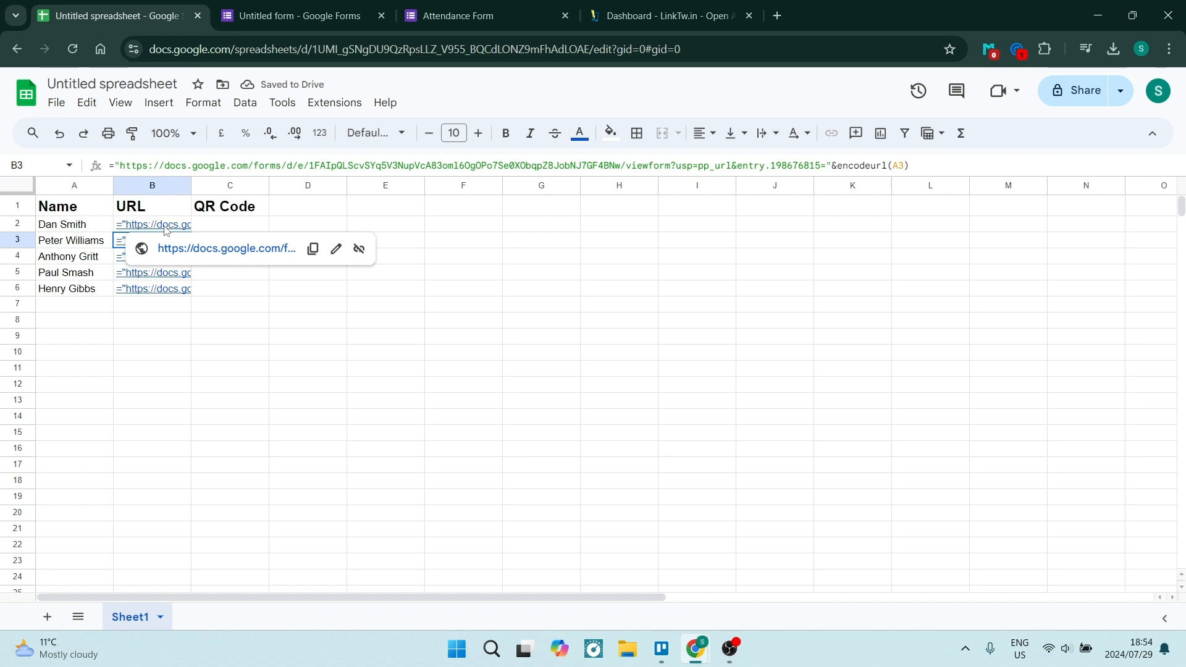
left_click(180, 249)
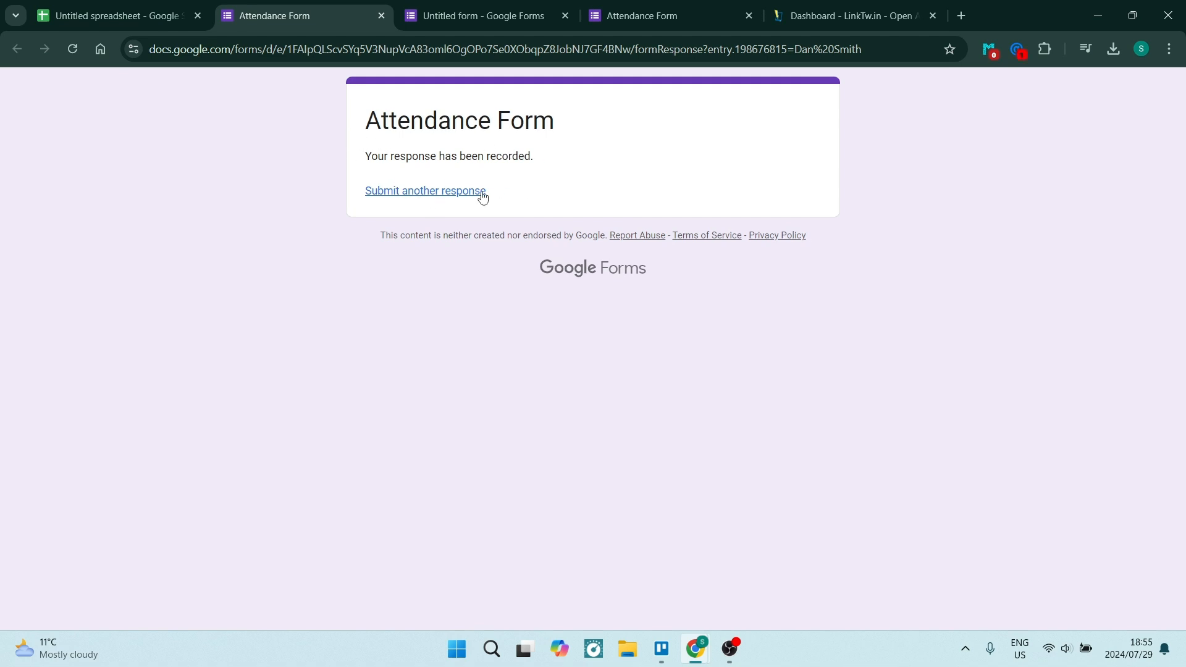
left_click(381, 15)
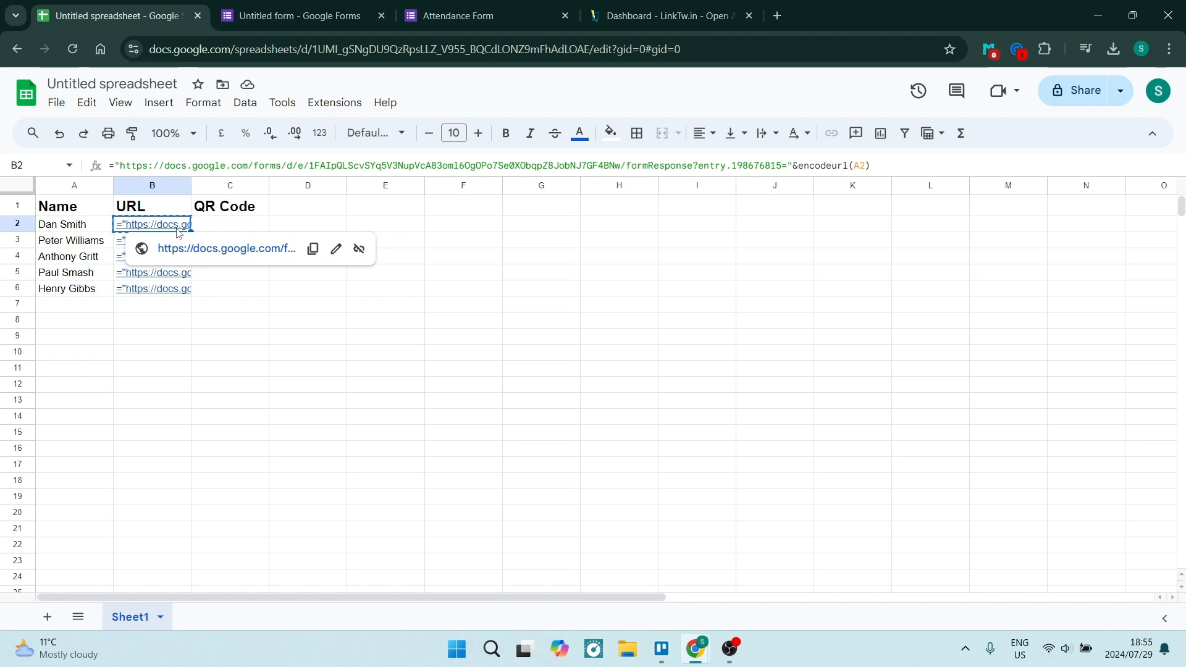
left_click(617, 15)
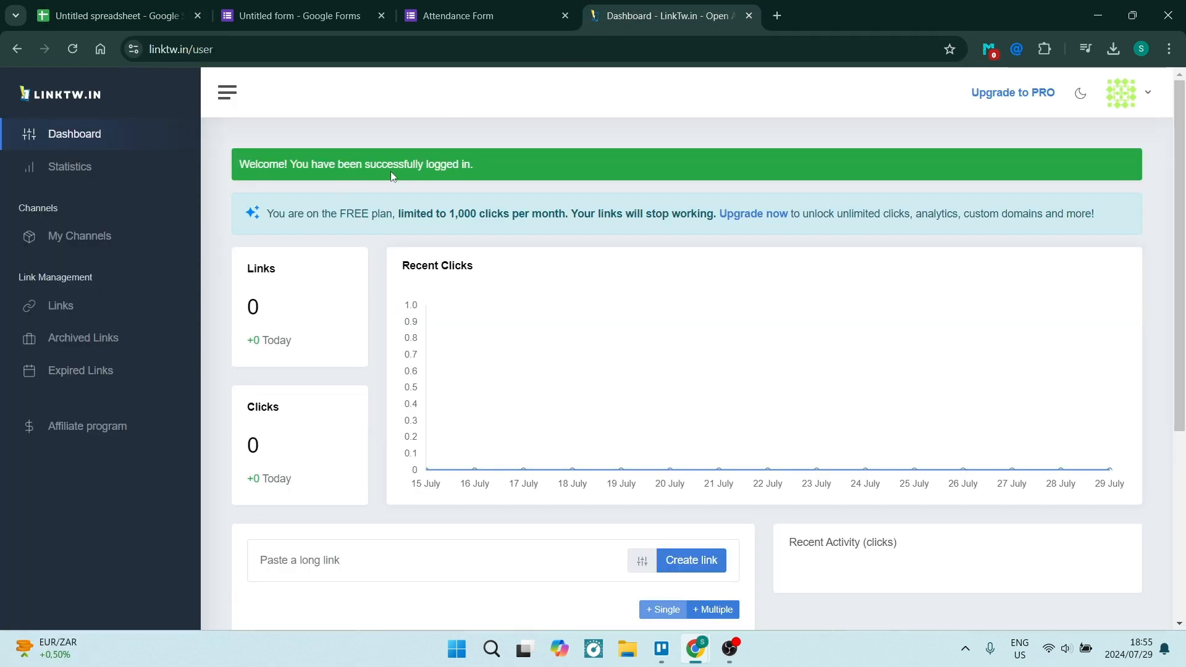
scroll(454, 299, "down", 5)
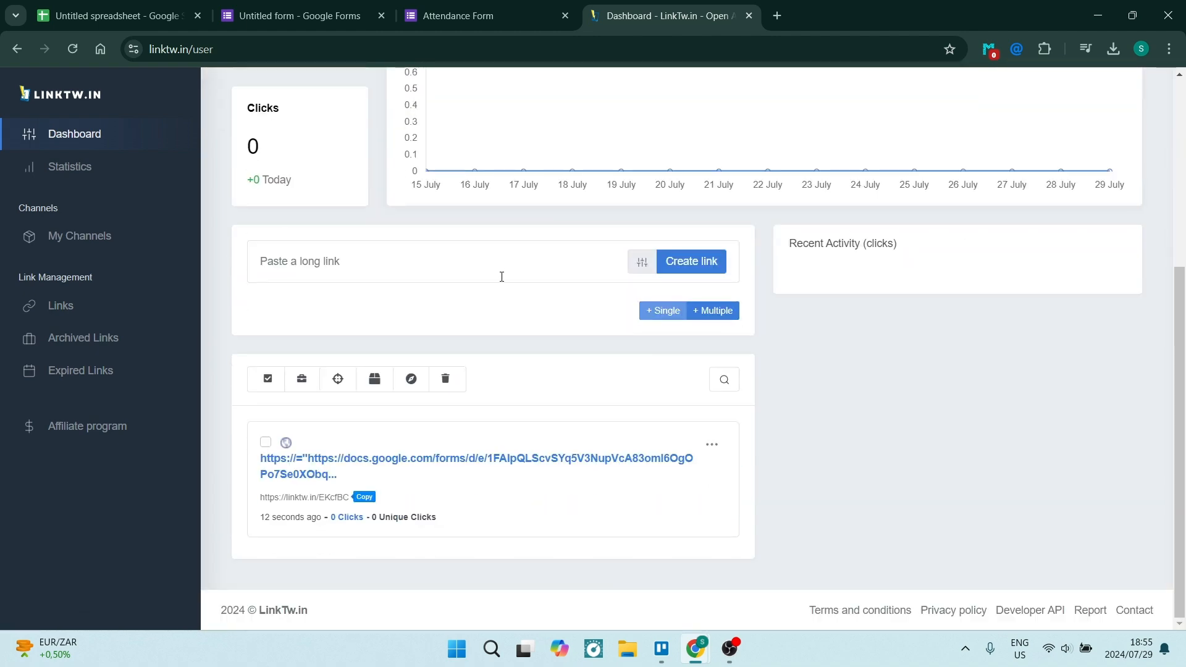
left_click(501, 271)
key("ctrl+v")
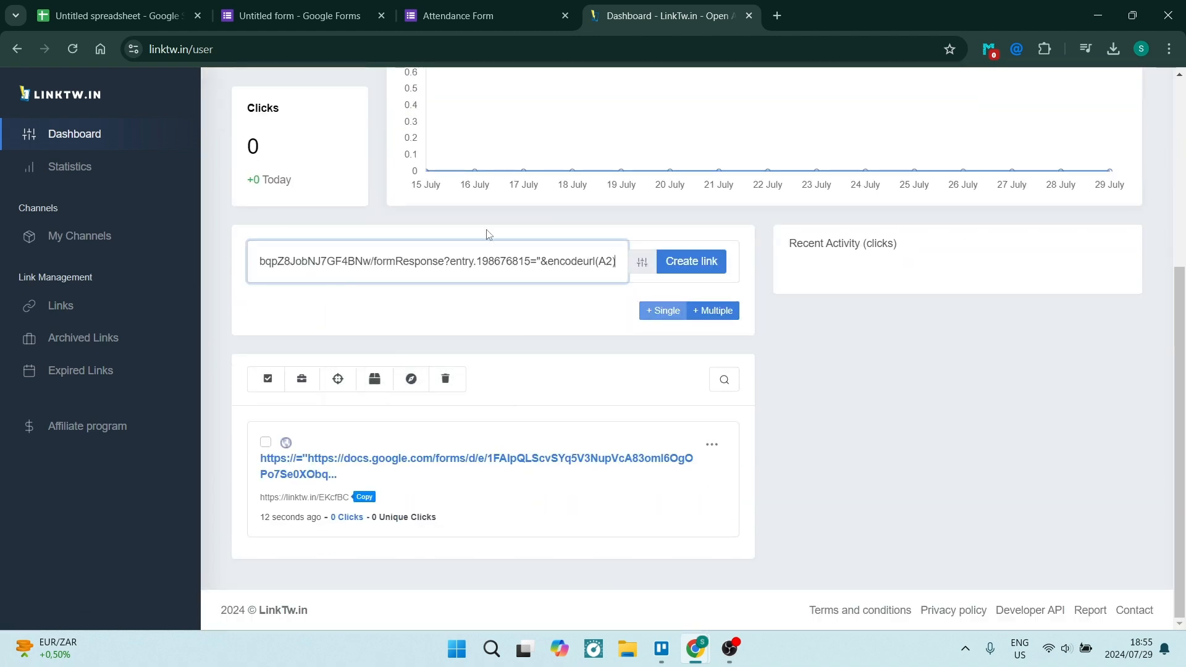
left_click(695, 267)
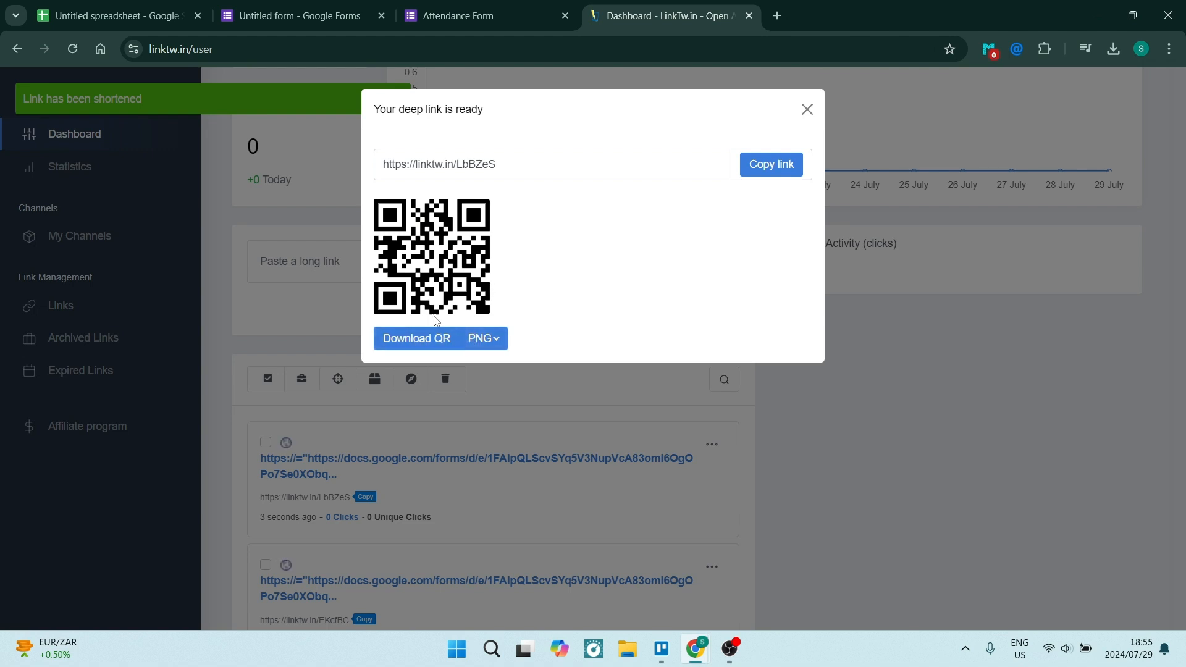
Step: Download the short link's QR code as a PNG image
left_click(483, 339)
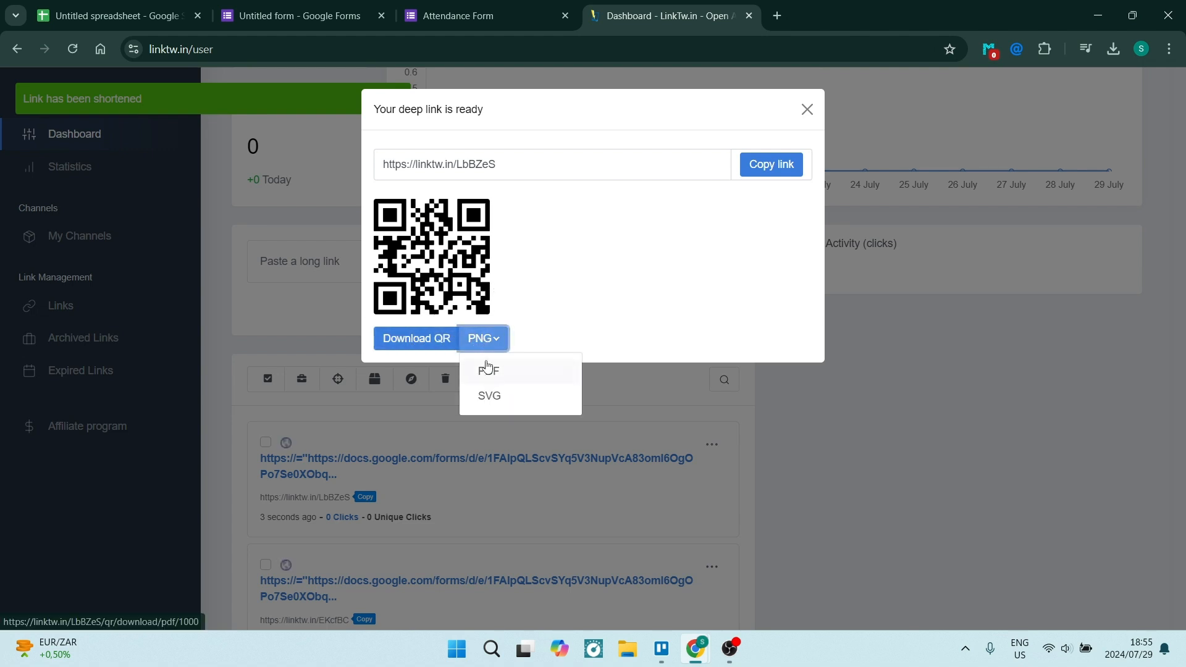
left_click(486, 339)
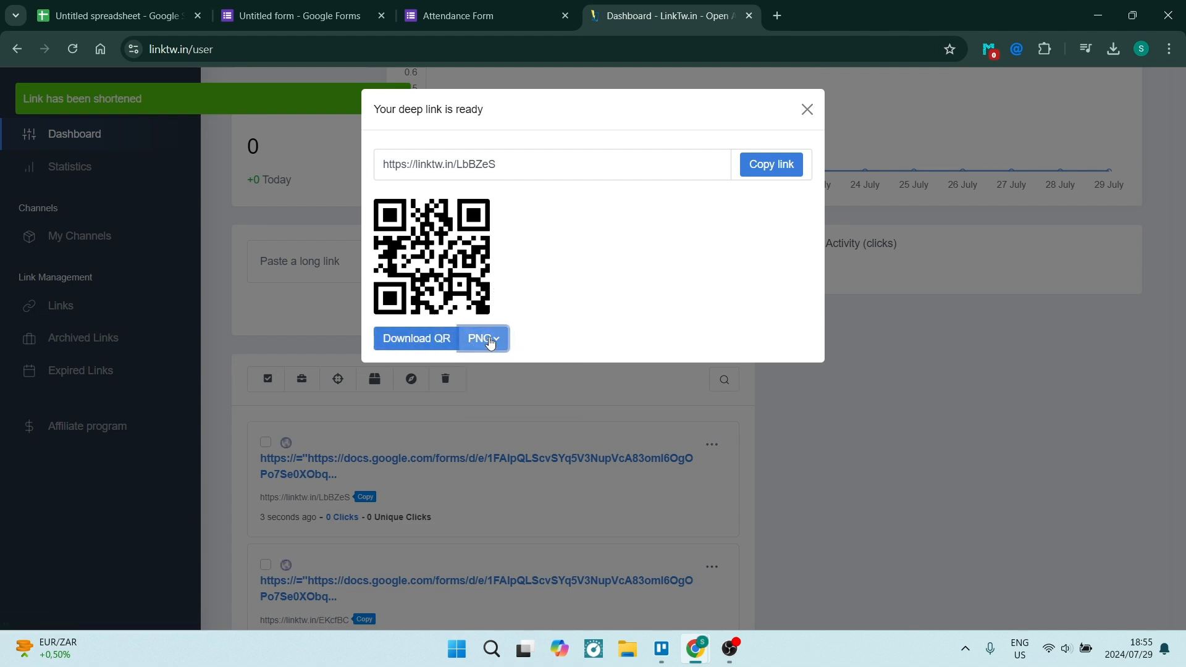
left_click(404, 347)
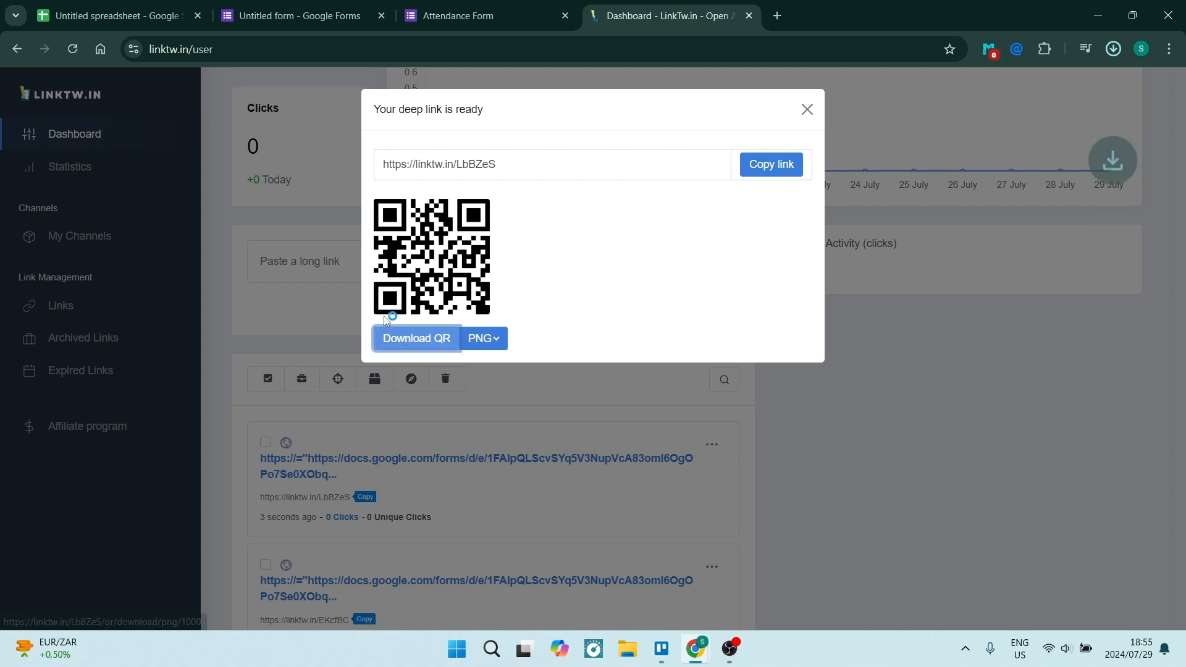
left_click(134, 16)
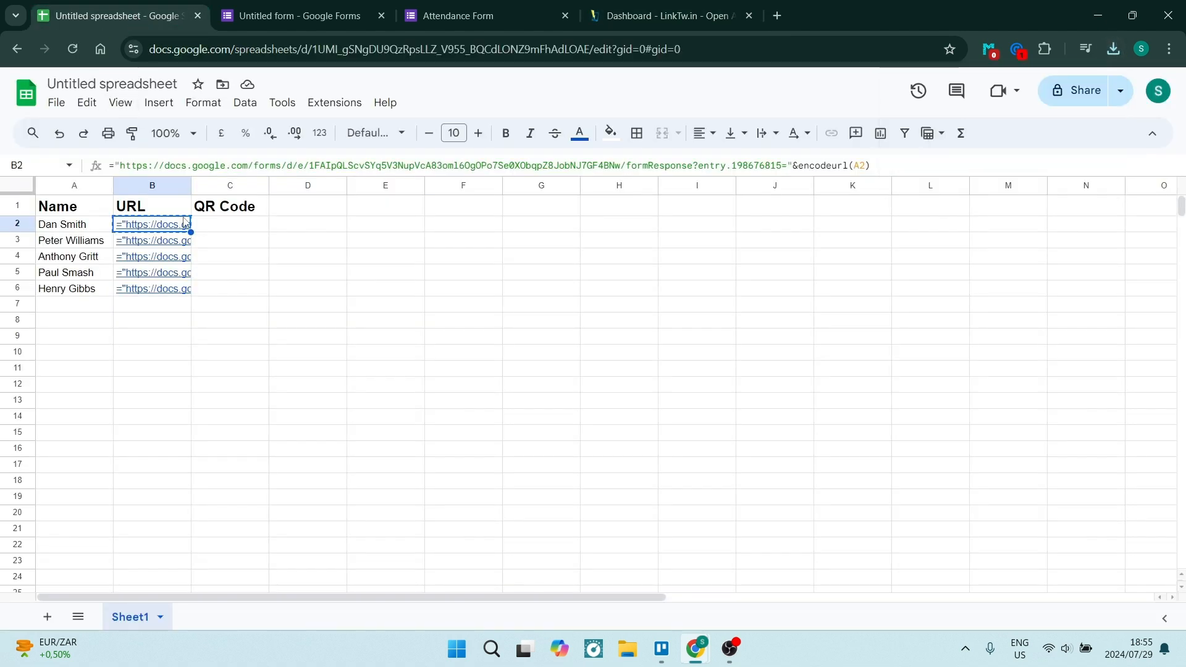
Step: Insert the downloaded QR code PNG as an in-cell image, starting at C2
left_click(213, 228)
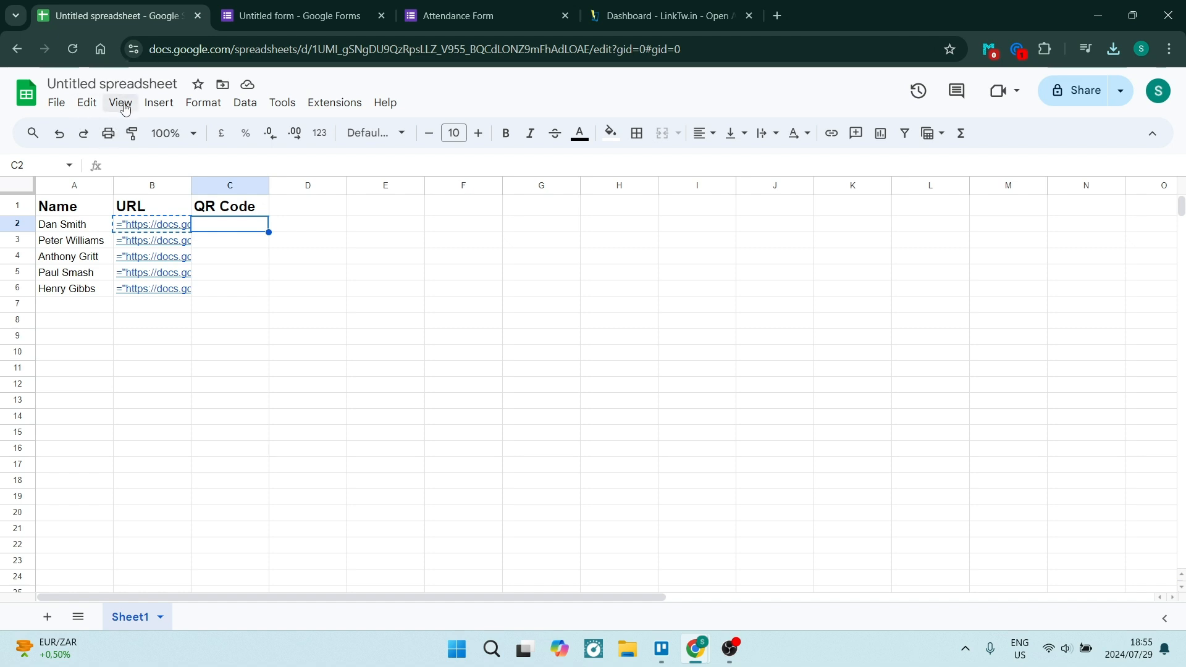
left_click(159, 103)
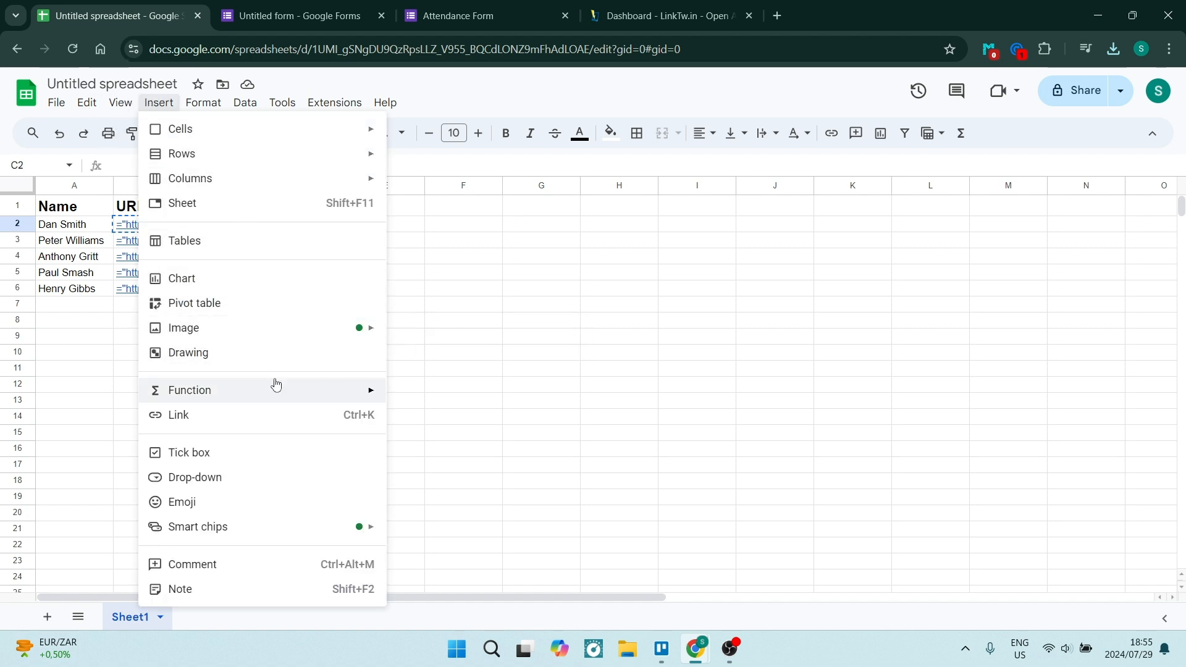
mouse_move(286, 334)
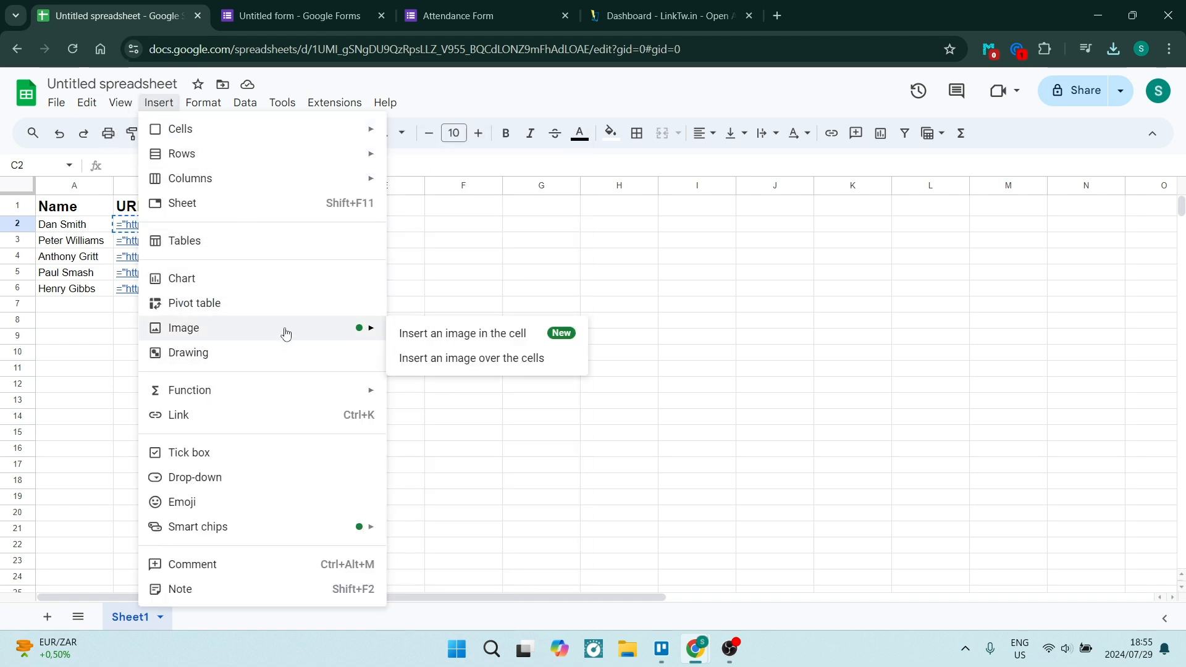
left_click(449, 335)
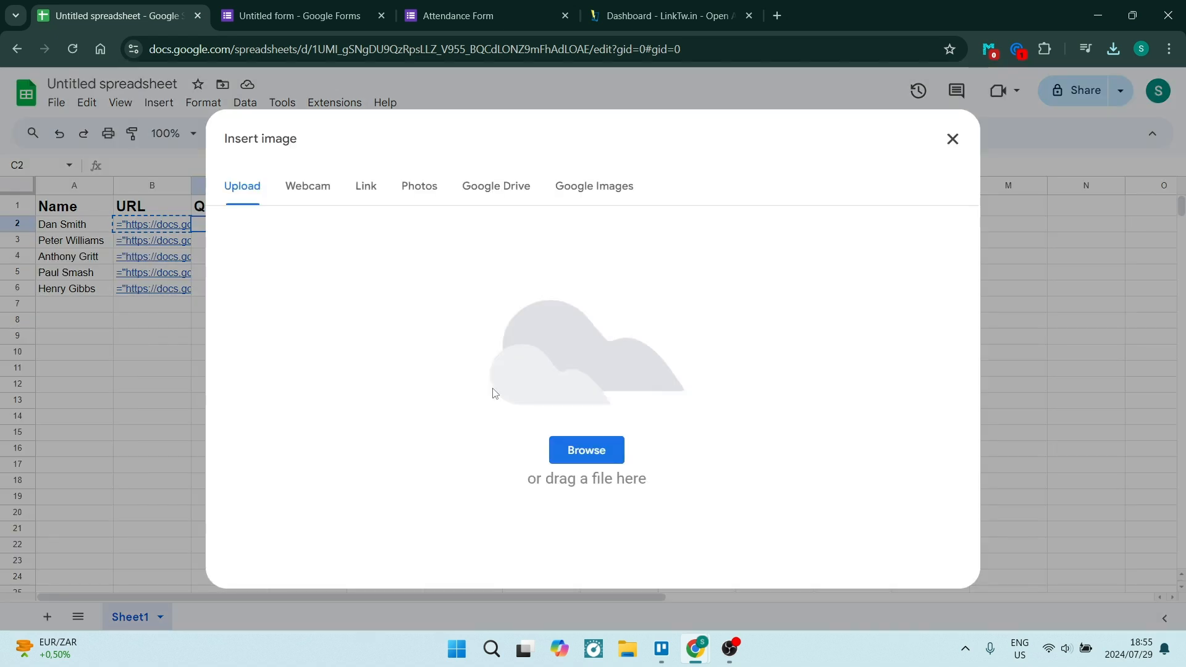
left_click(581, 456)
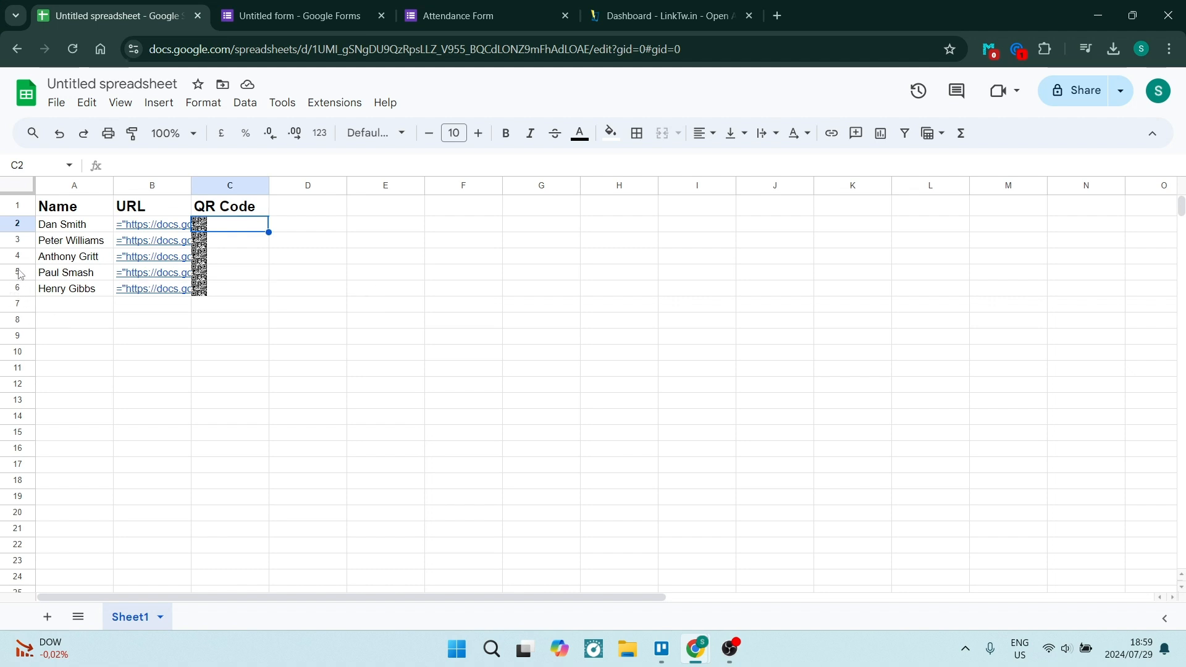
Step: Resize rows 2–6 to about 110 px tall
left_click(18, 225)
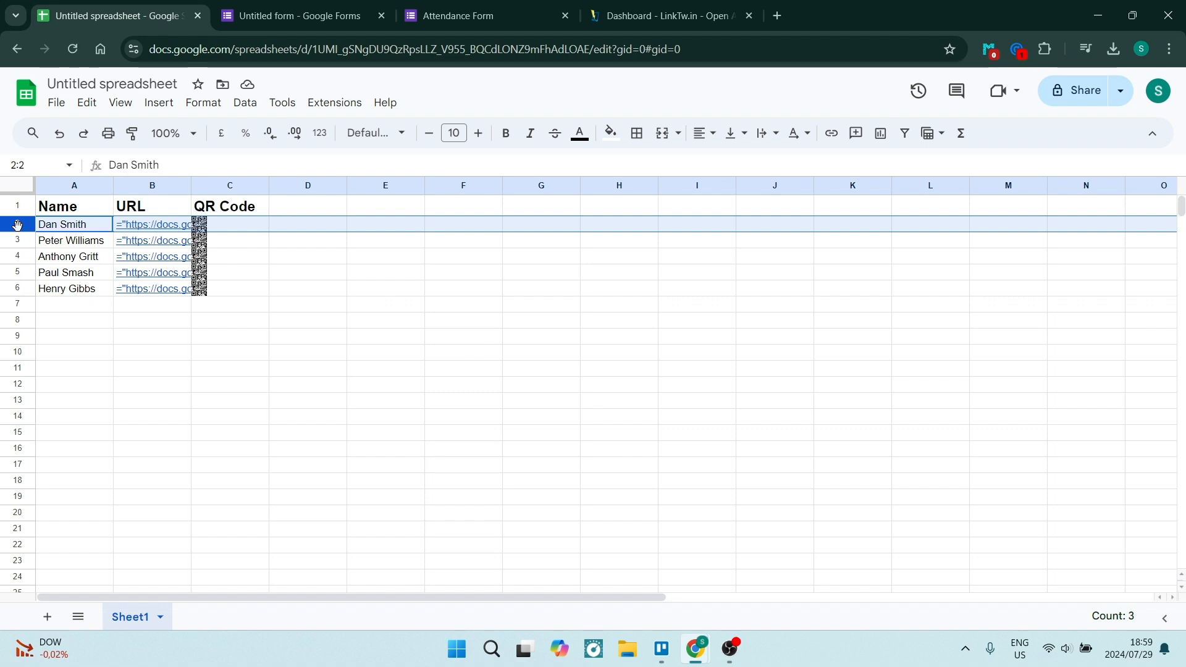
key("shift+Down")
key("shift+Down")
key("shift+Down")
key("shift+Down")
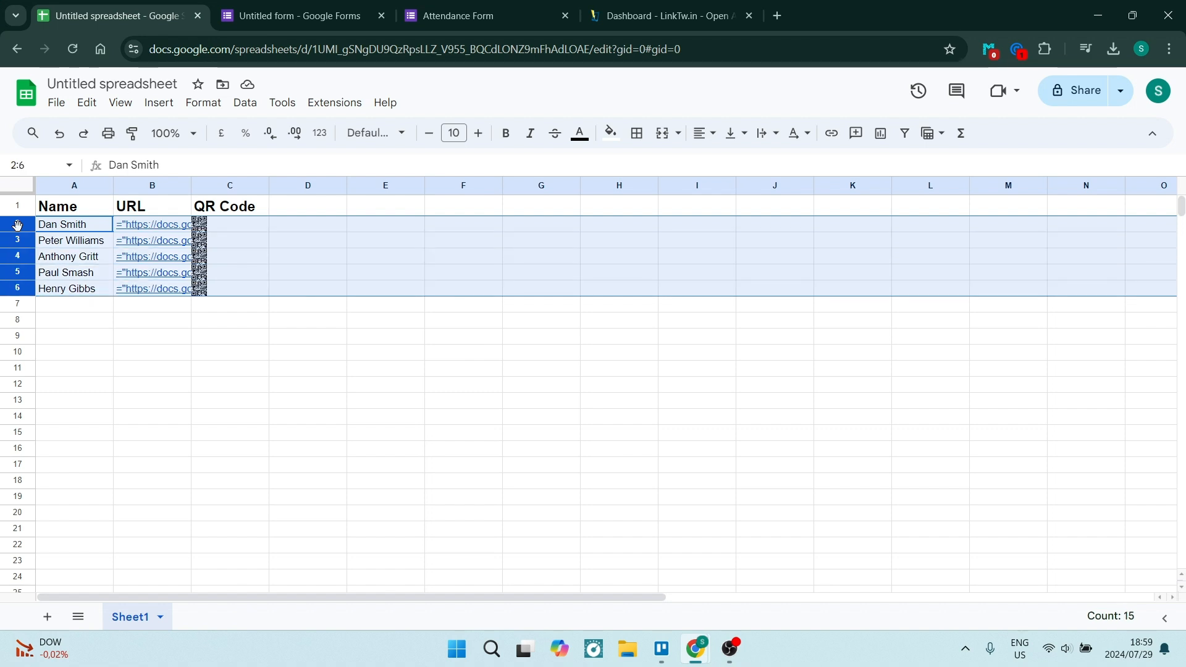
left_click_drag(16, 231, 28, 341)
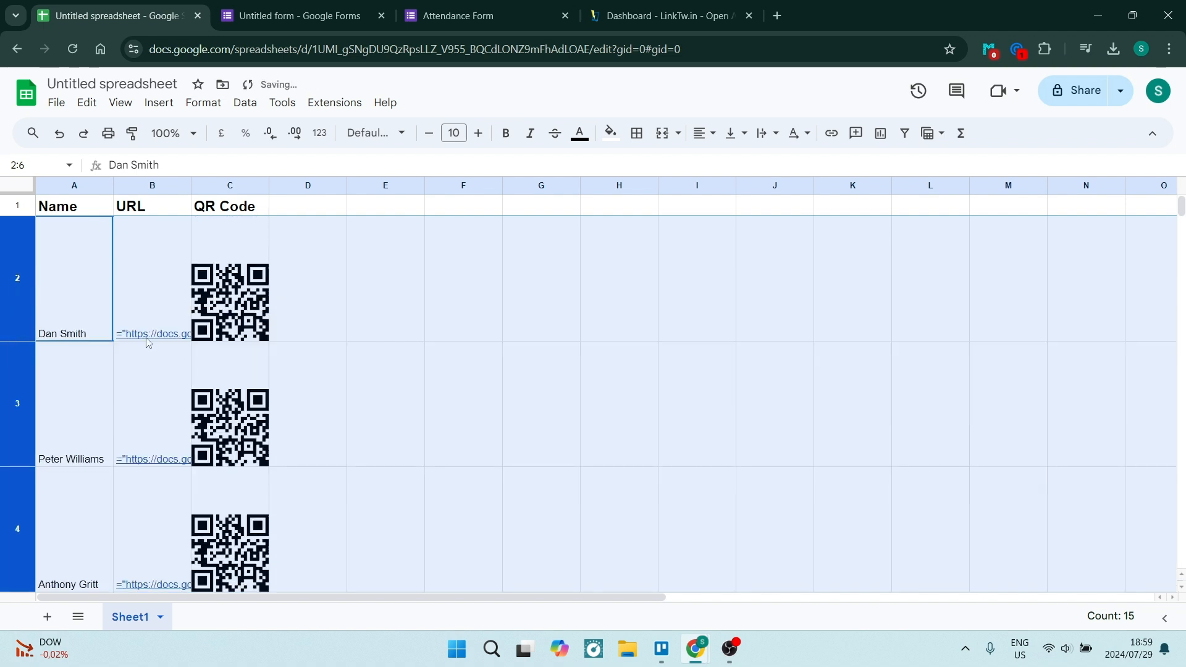
left_click(253, 325)
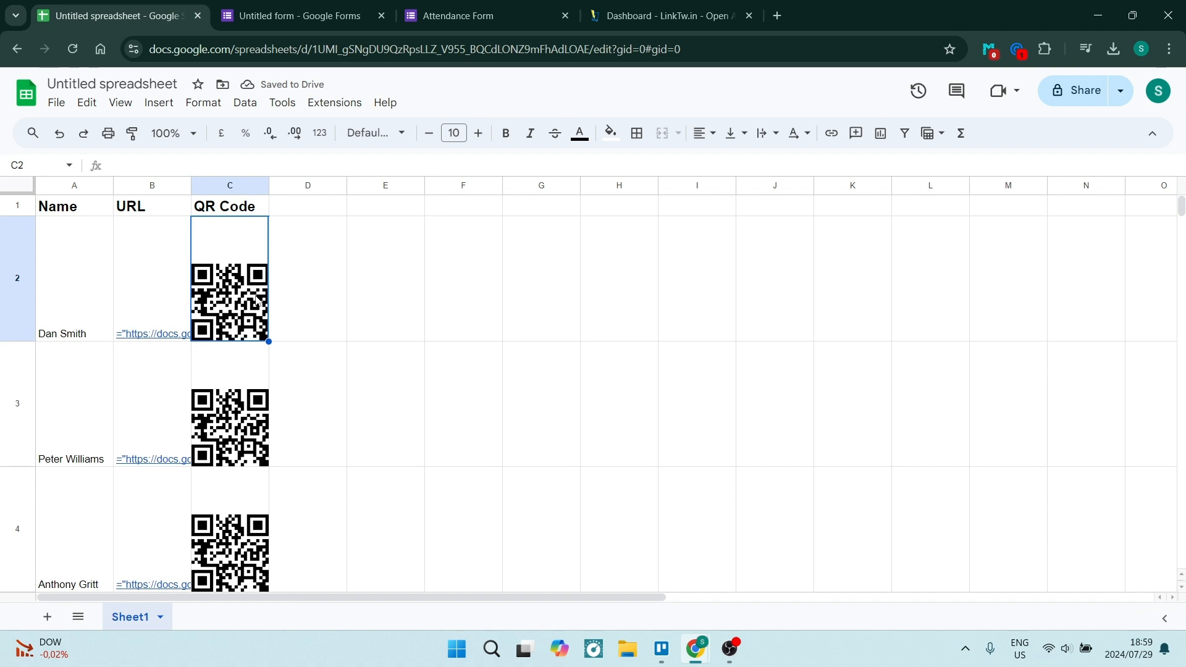
Step: Check the prefilled form and editor, then submit another test response via B2's link
left_click(466, 21)
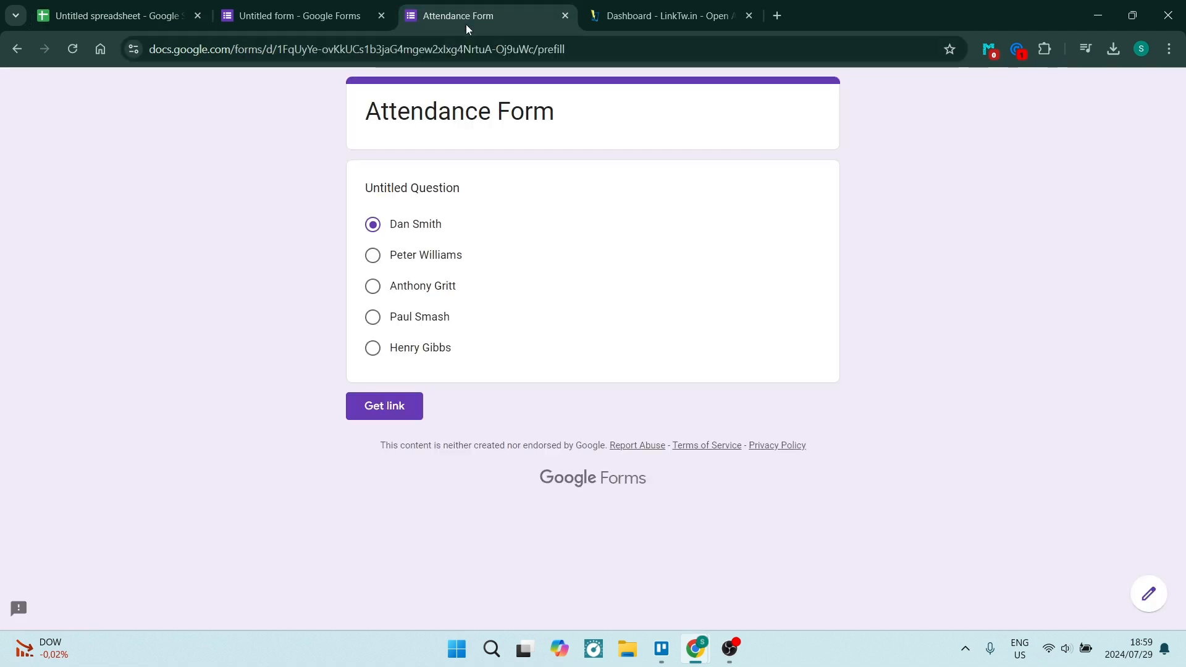
left_click(291, 16)
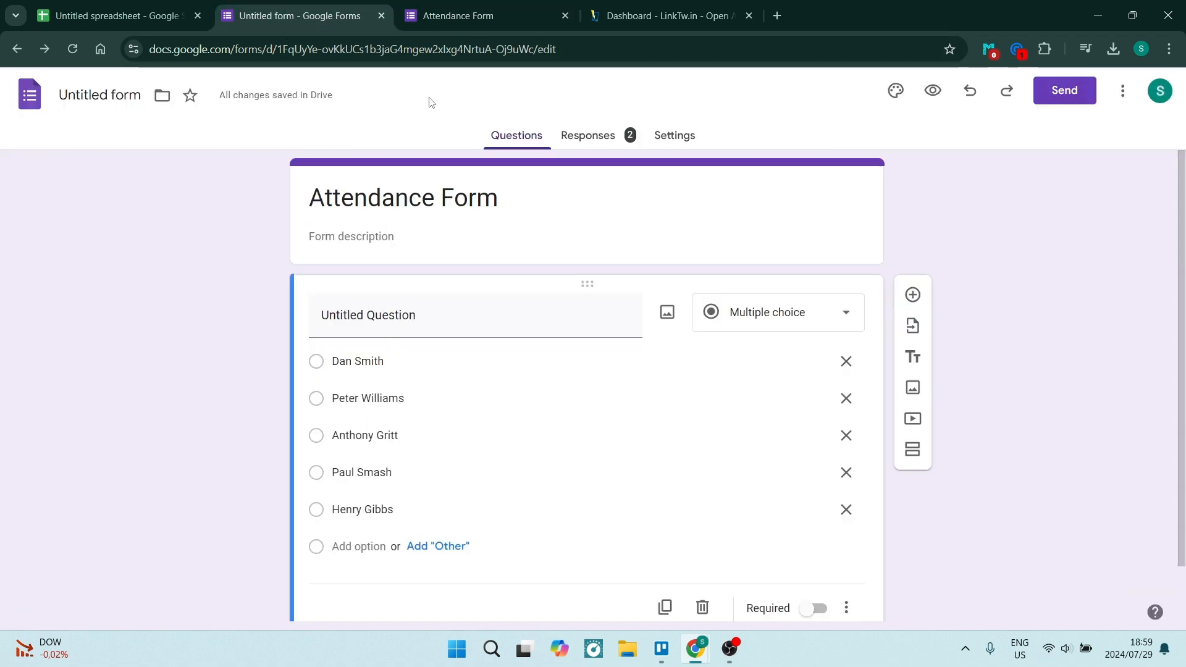
left_click(495, 13)
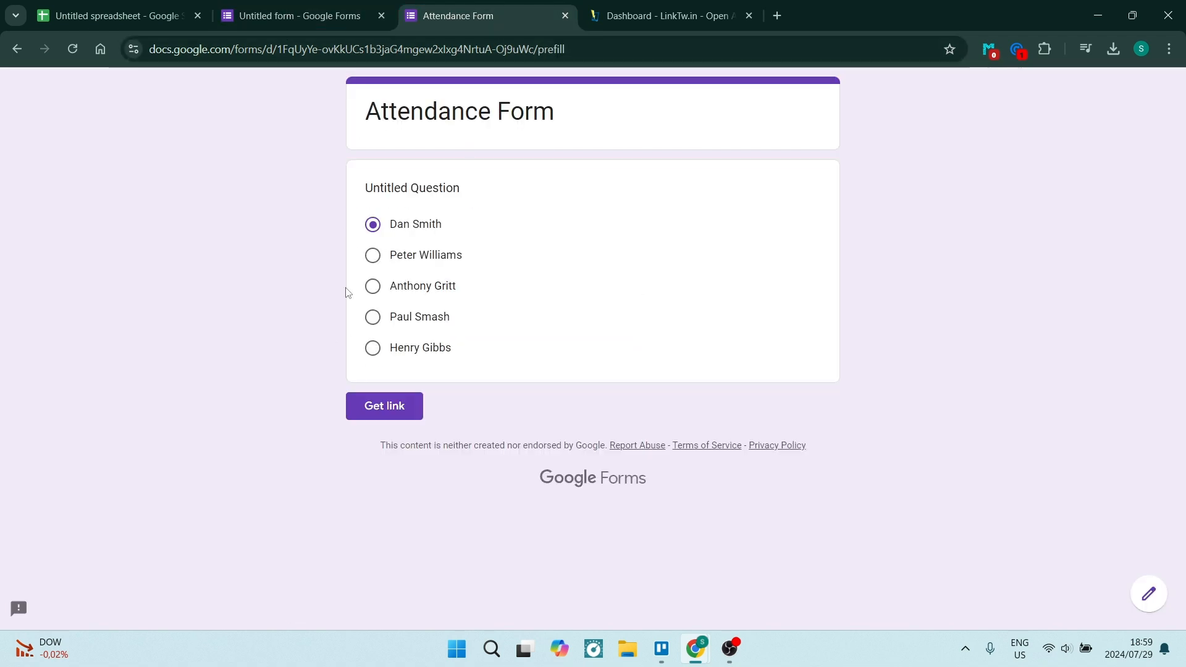
left_click(136, 13)
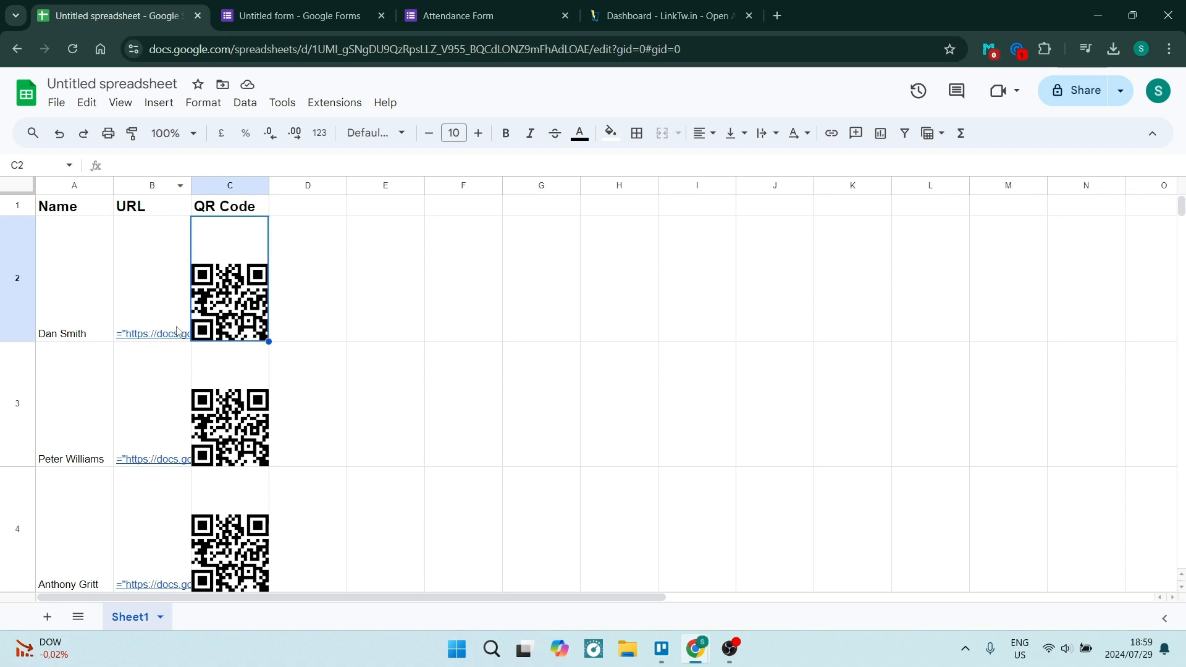
left_click(165, 342)
left_click(169, 362)
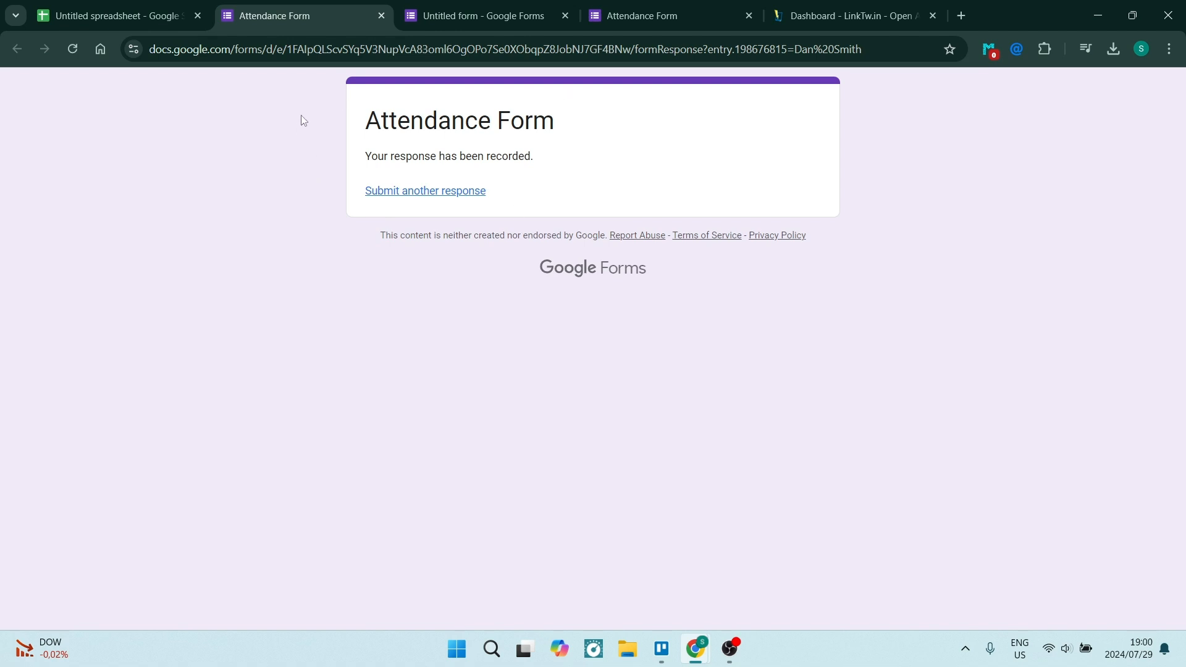
left_click(158, 16)
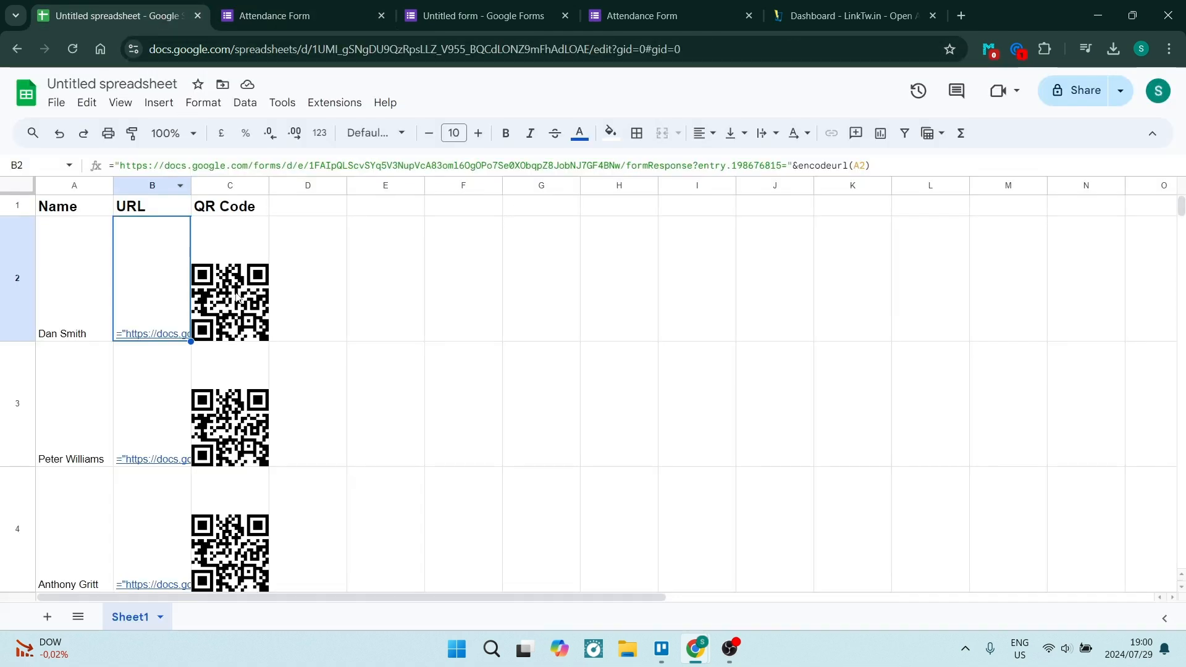